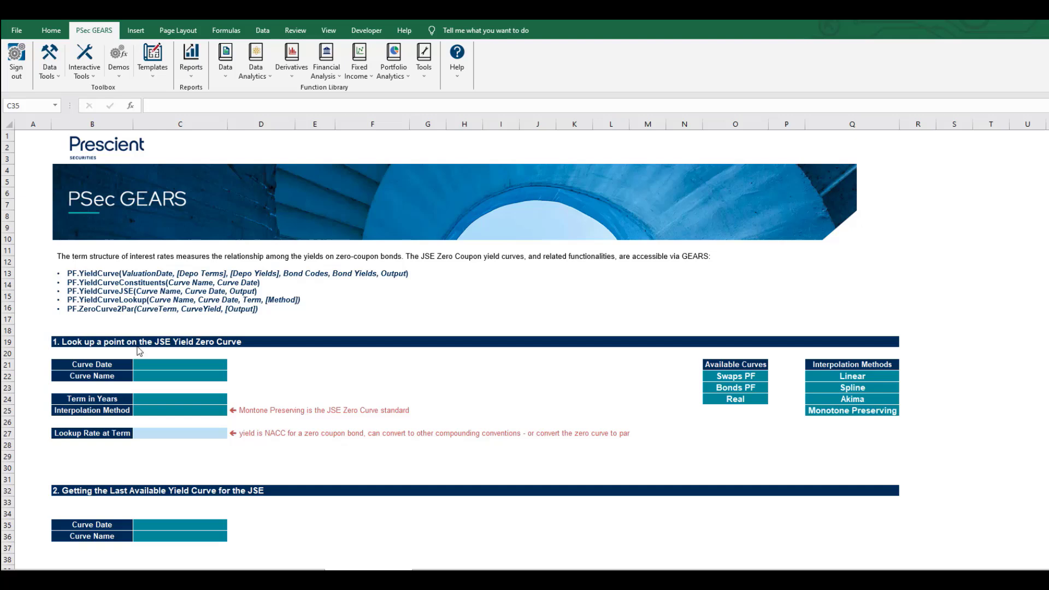
- Begin a formula in the Curve Date cell C21 with the PT.Add function prefix
left_click(161, 365)
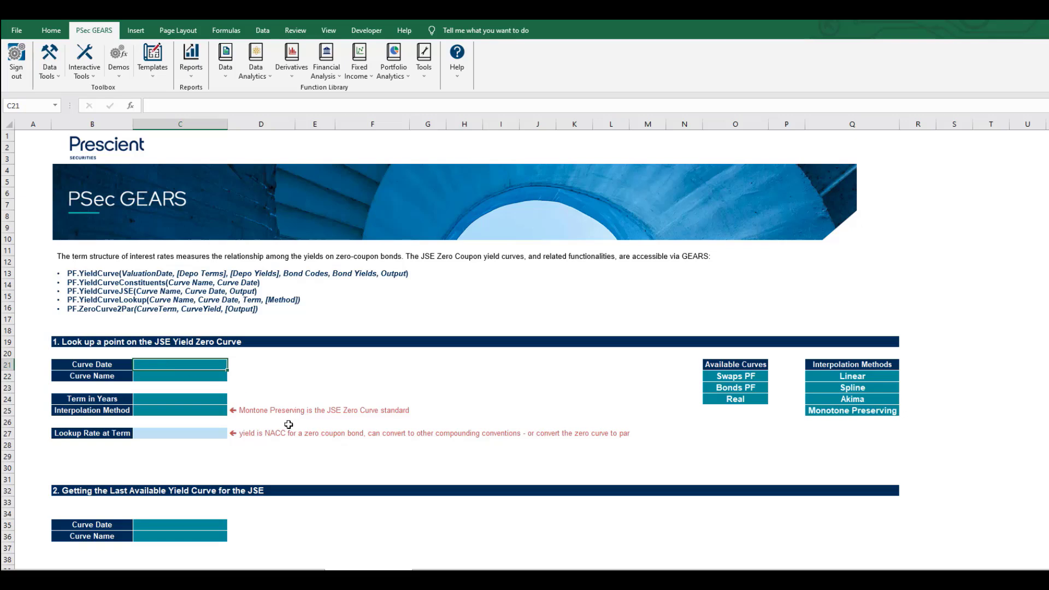
type("=PT.AddM")
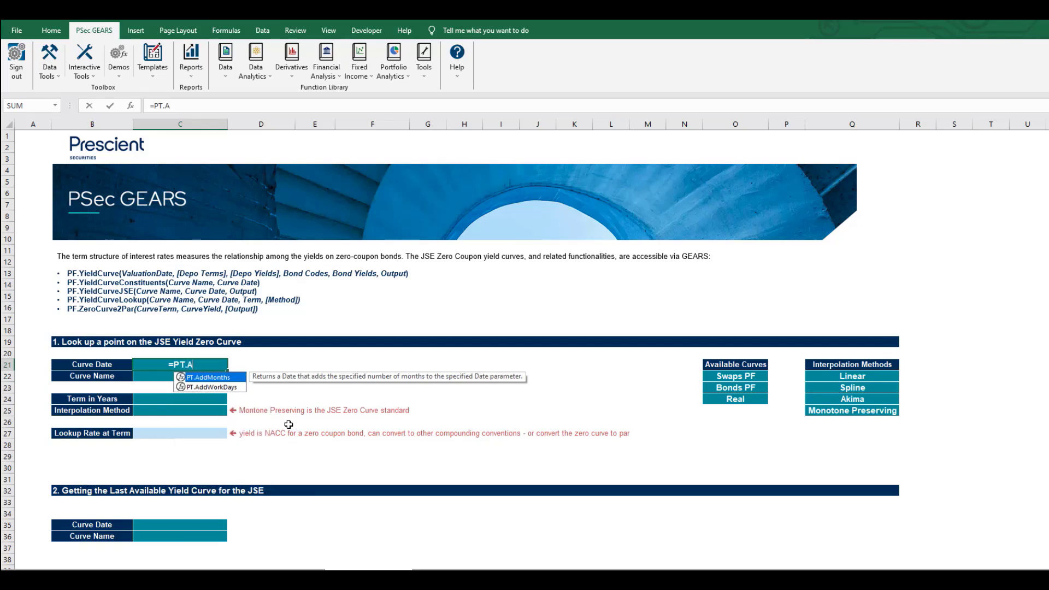
key("Tab")
key("ctrl+BackSpace")
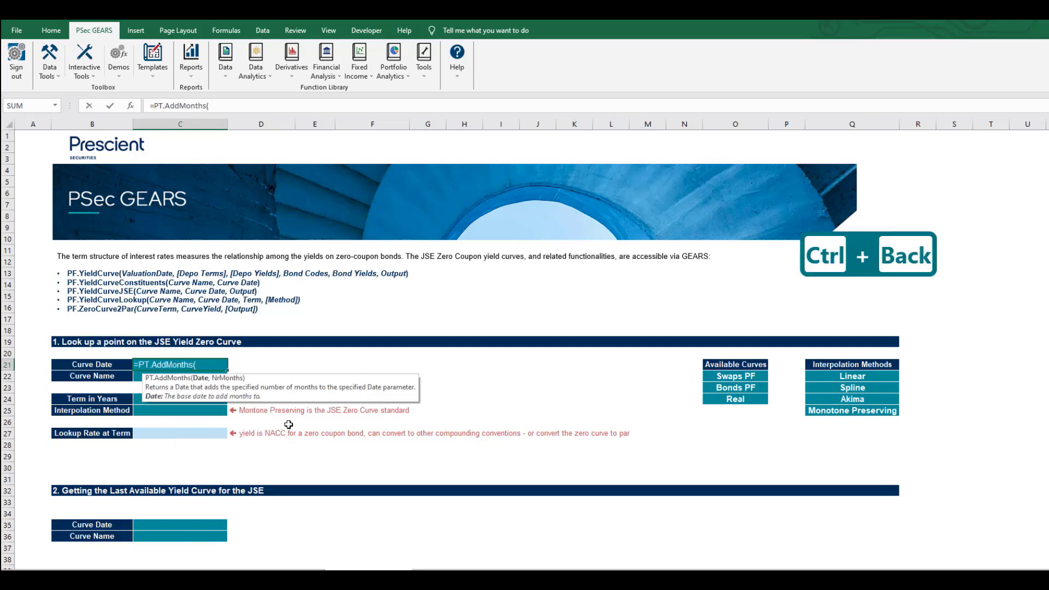
key("BackSpace")
key("BackSpace")
key("BackSpace")
key("BackSpace")
key("BackSpace")
key("BackSpace")
key("BackSpace")
- Complete the Curve Date formula as =PT.AddWorkDays(PT.Today(), -1) to get the previous working day
type("W")
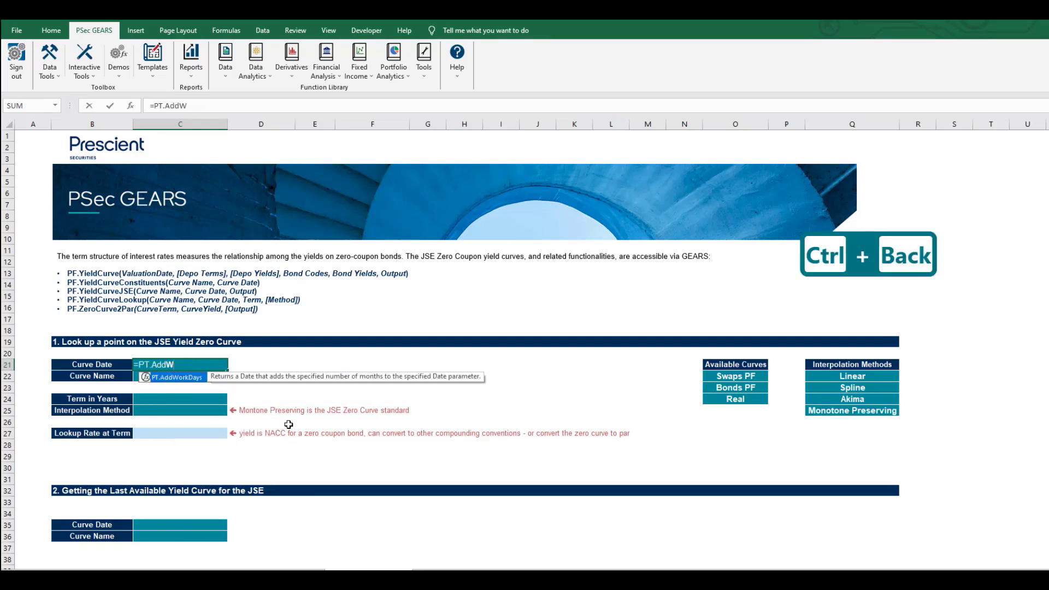
key("Tab")
type("P")
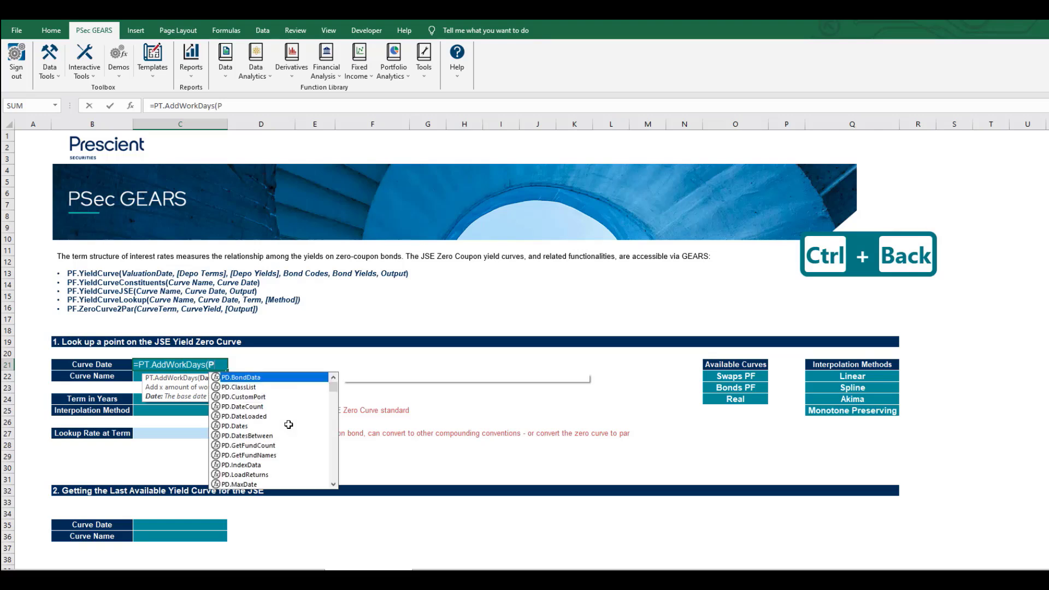
type("T.Toda")
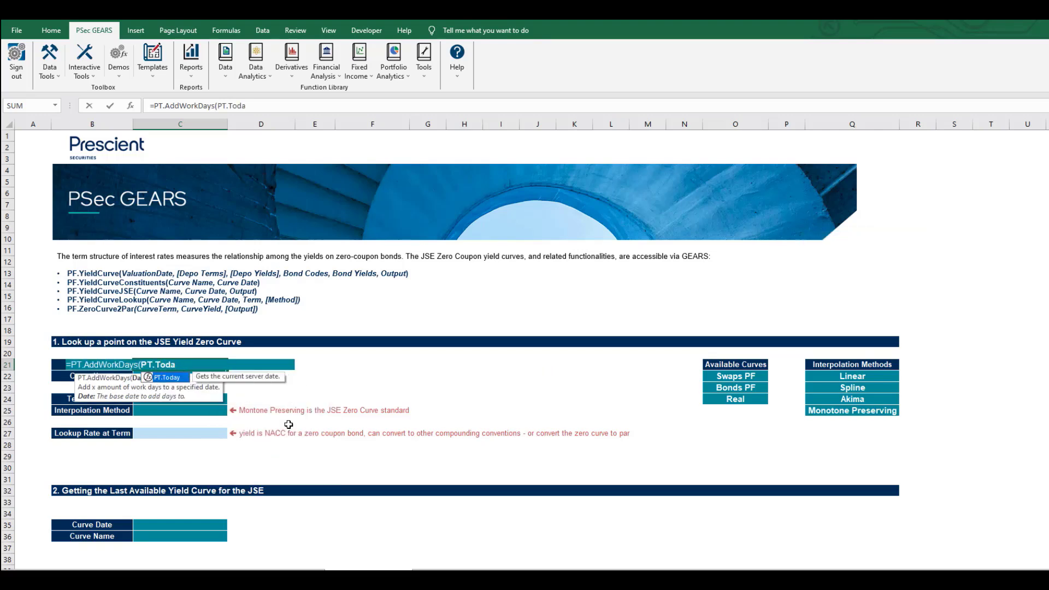
type("y(), -1")
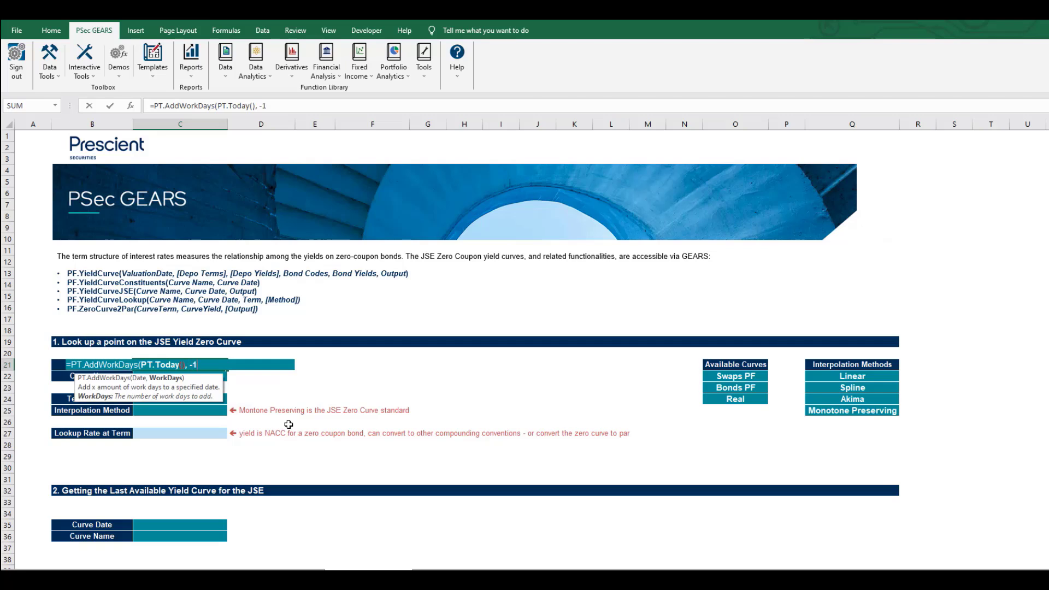
type(")")
key("Return")
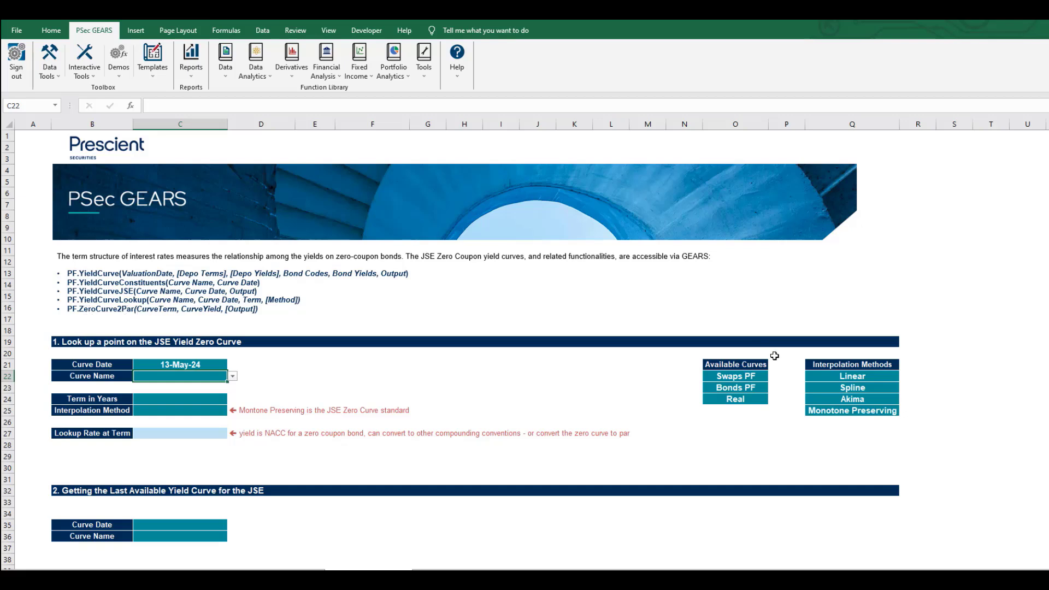
- Set the Curve Name in section 1 to Bonds PF
left_click(233, 376)
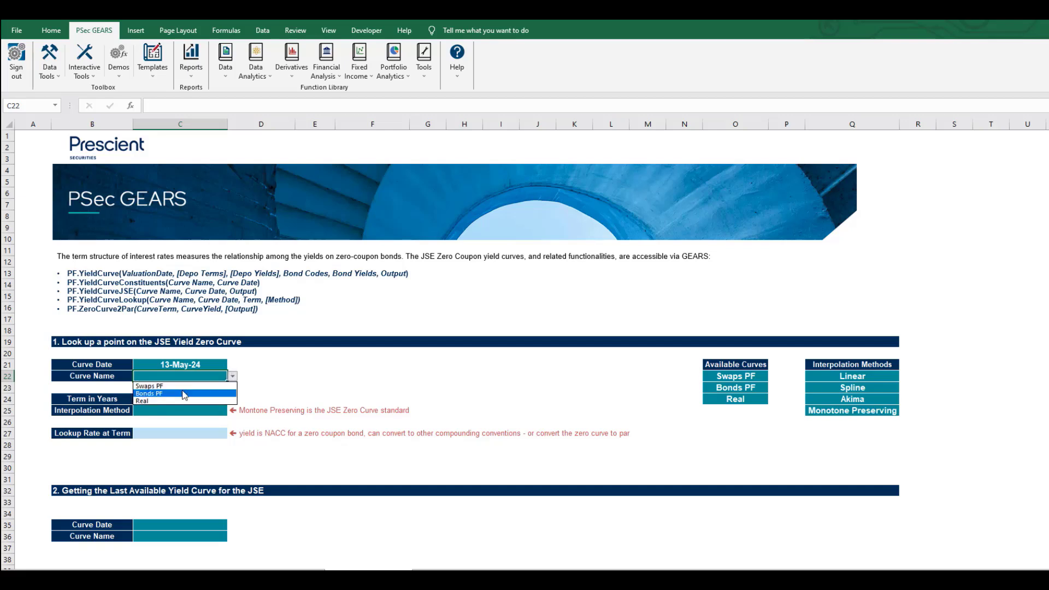
left_click(184, 394)
- Set the Term in Years to 10 and the Interpolation Method to Monotone Preserving
left_click(165, 399)
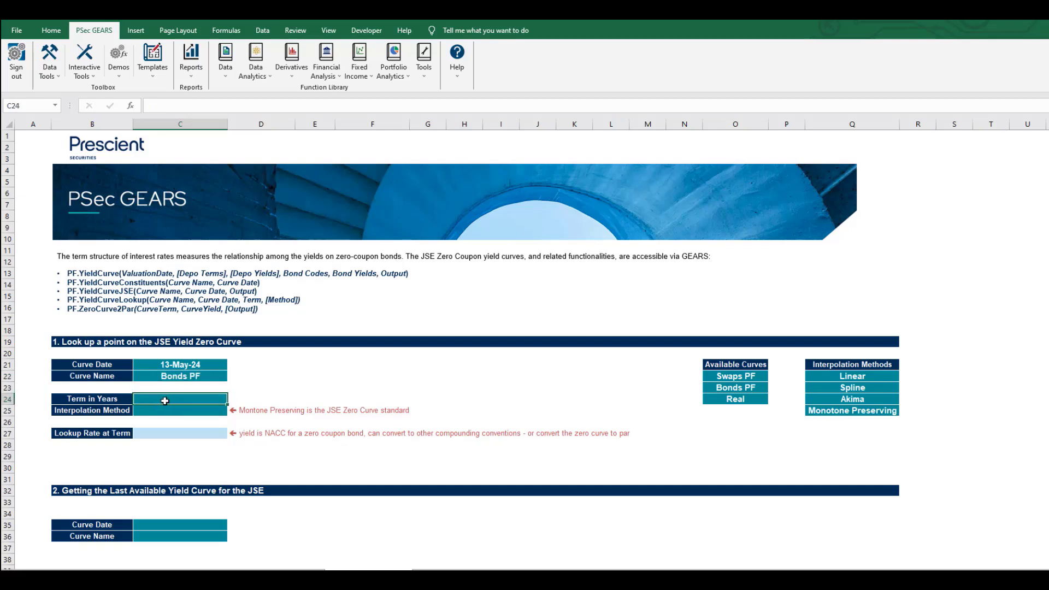
type("10")
key("Return")
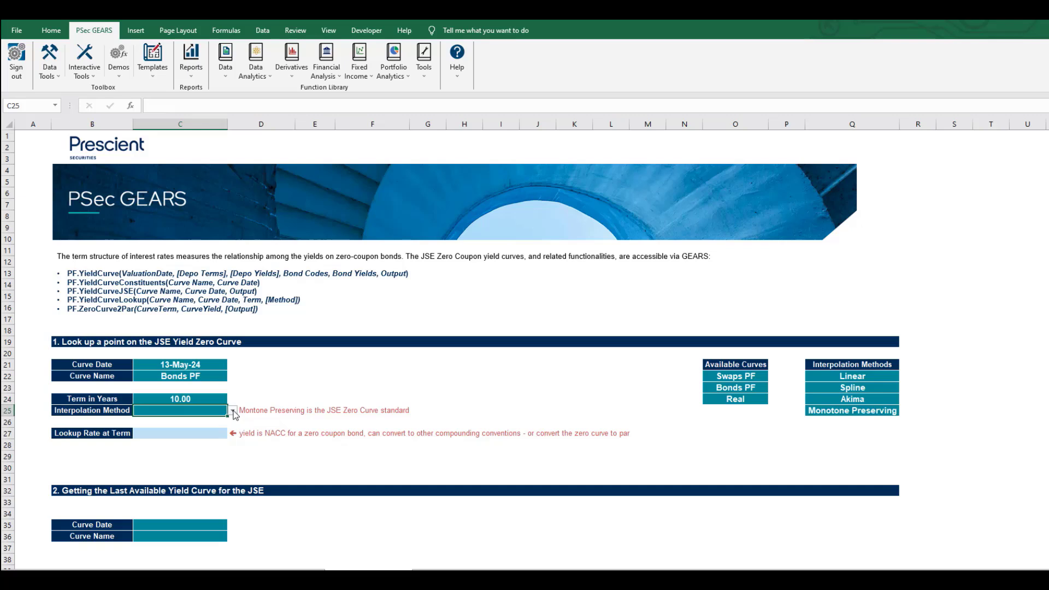
left_click(233, 411)
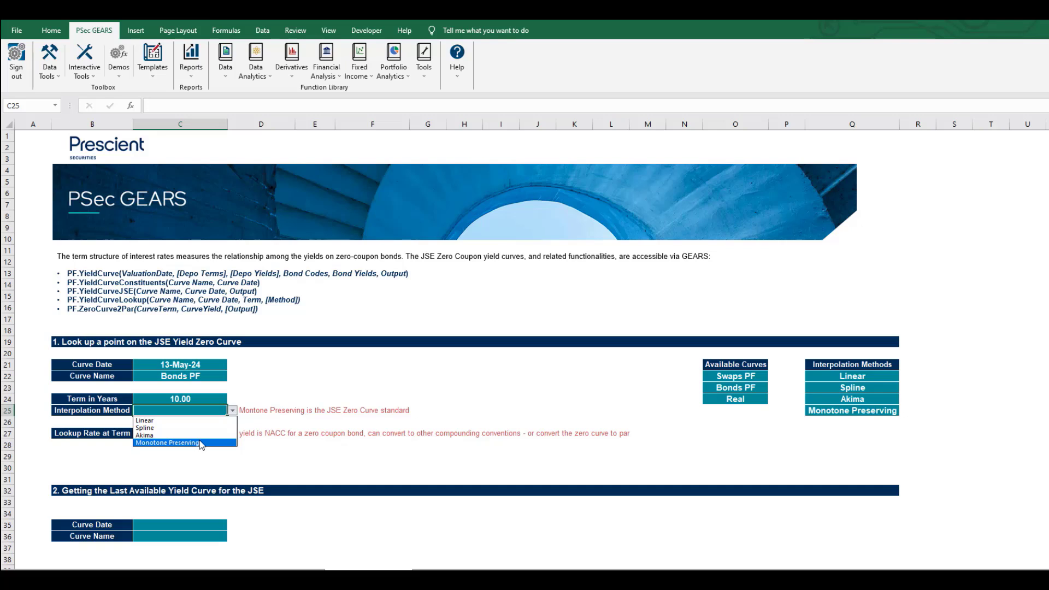
left_click(201, 443)
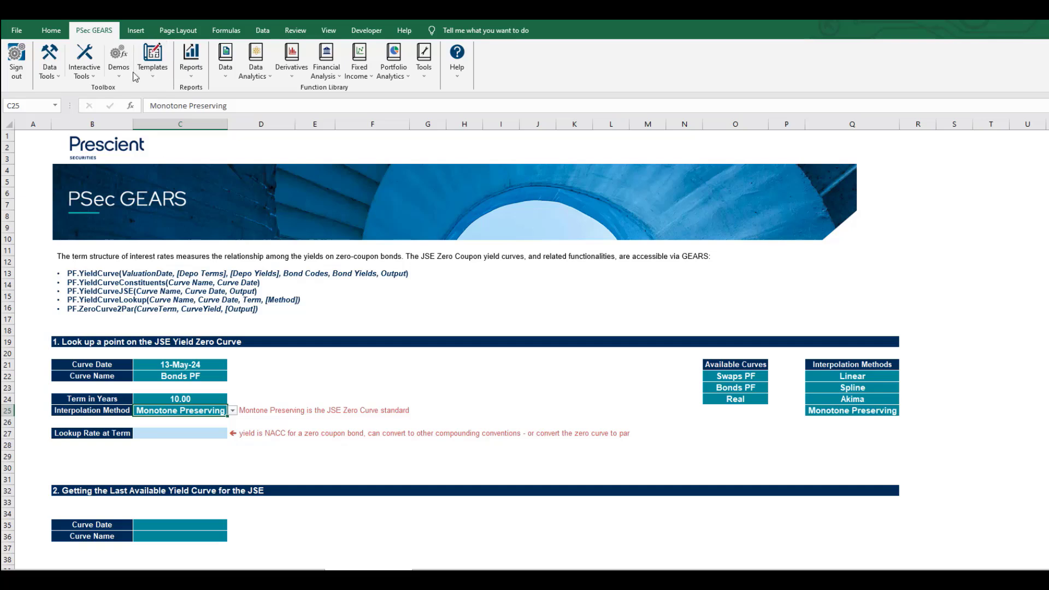
- Open the PSec GEARS demo workbook giving an overview of interpolation
left_click(118, 62)
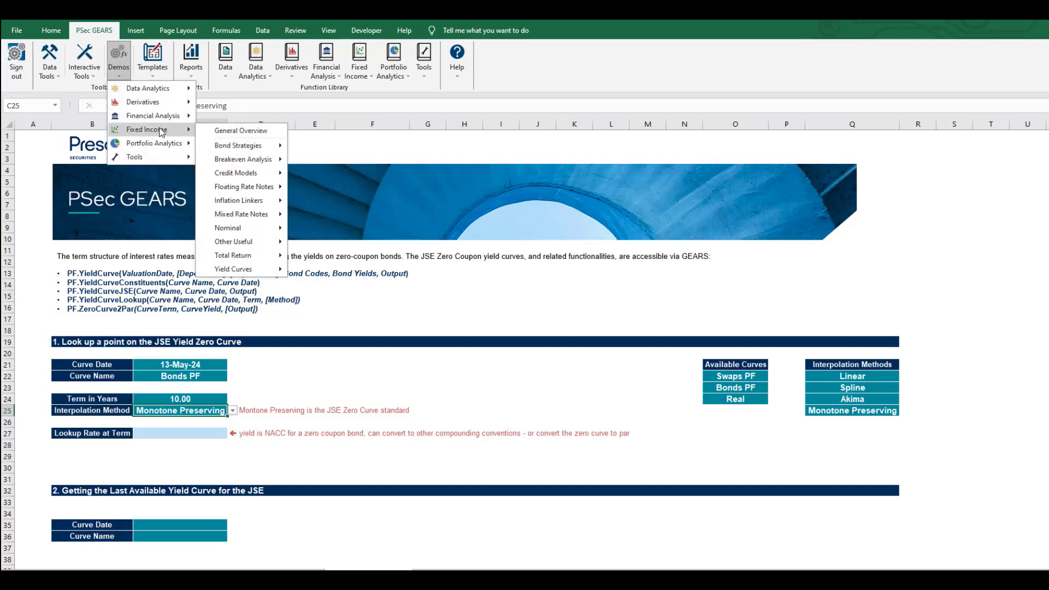
mouse_move(150, 157)
mouse_move(287, 200)
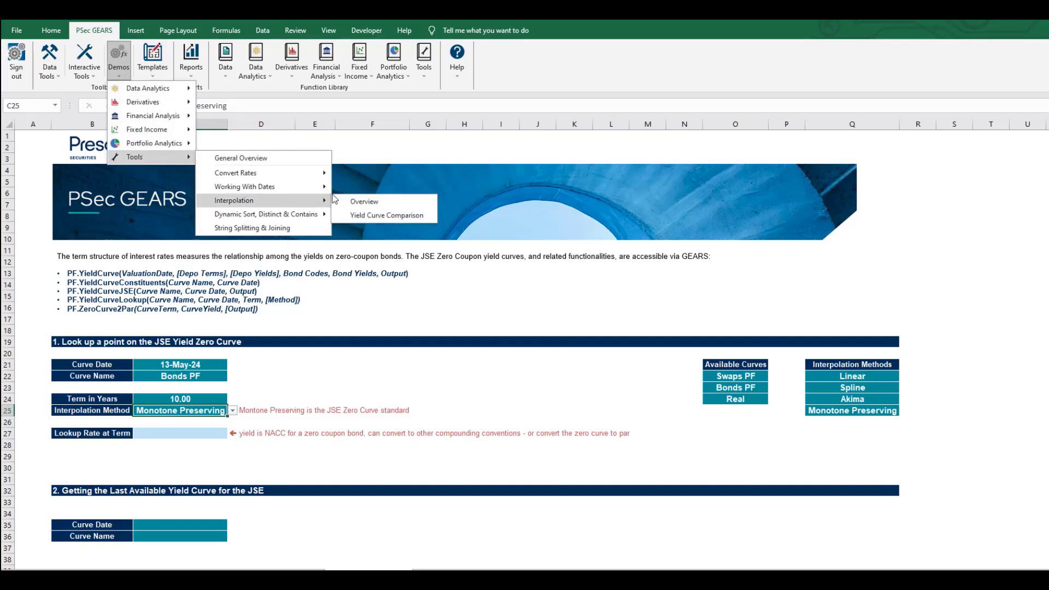
left_click(385, 204)
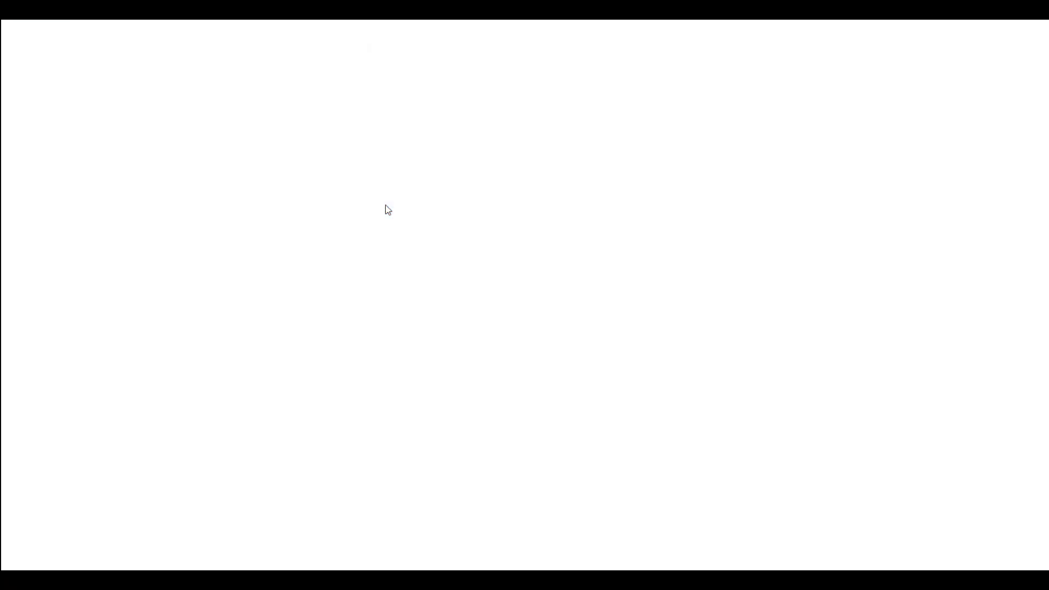
- Examine the Linear, Spline, Monotone Preserving and Akima columns against the data points and the comparison chart
scroll(332, 279, "down", 2)
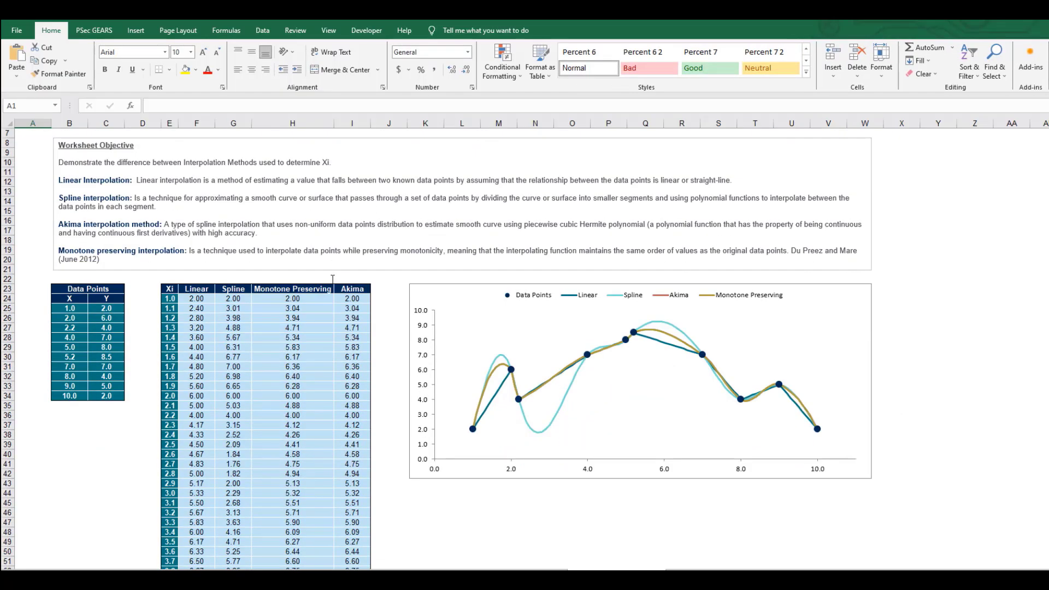
left_click(201, 289)
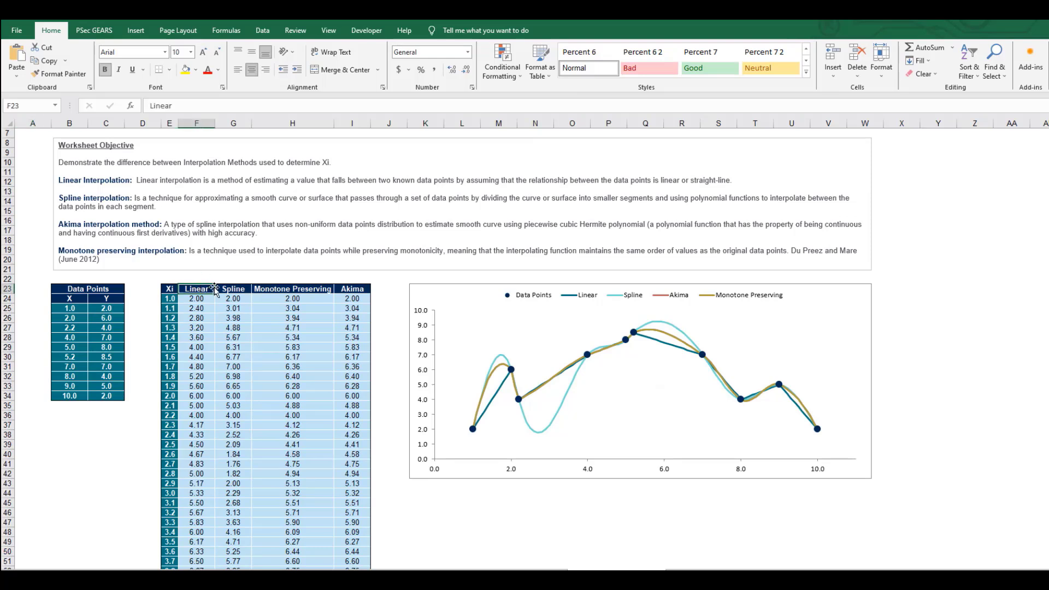
left_click(235, 288)
left_click(297, 289)
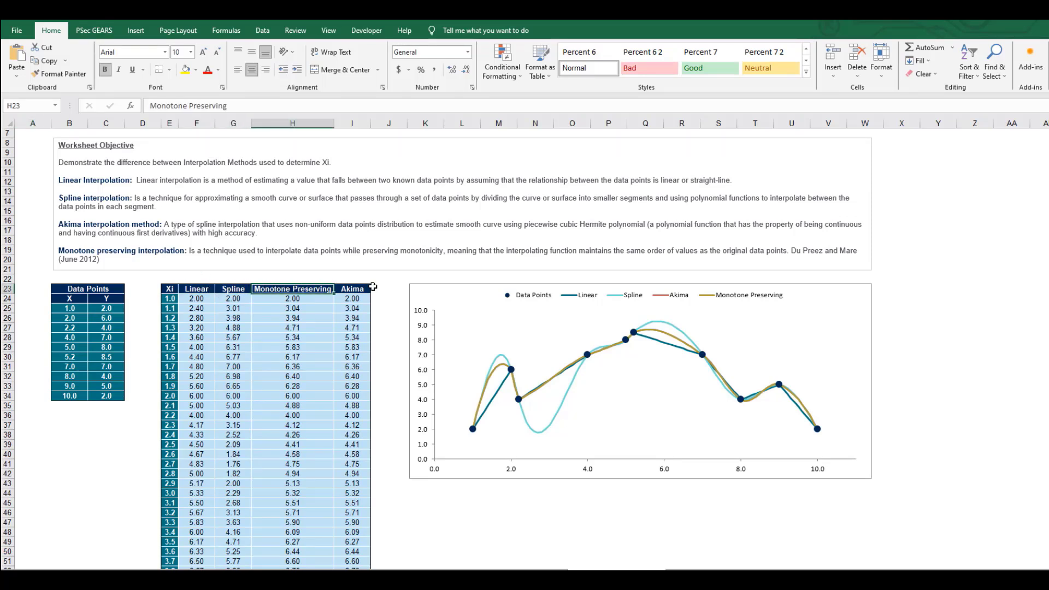
left_click(358, 288)
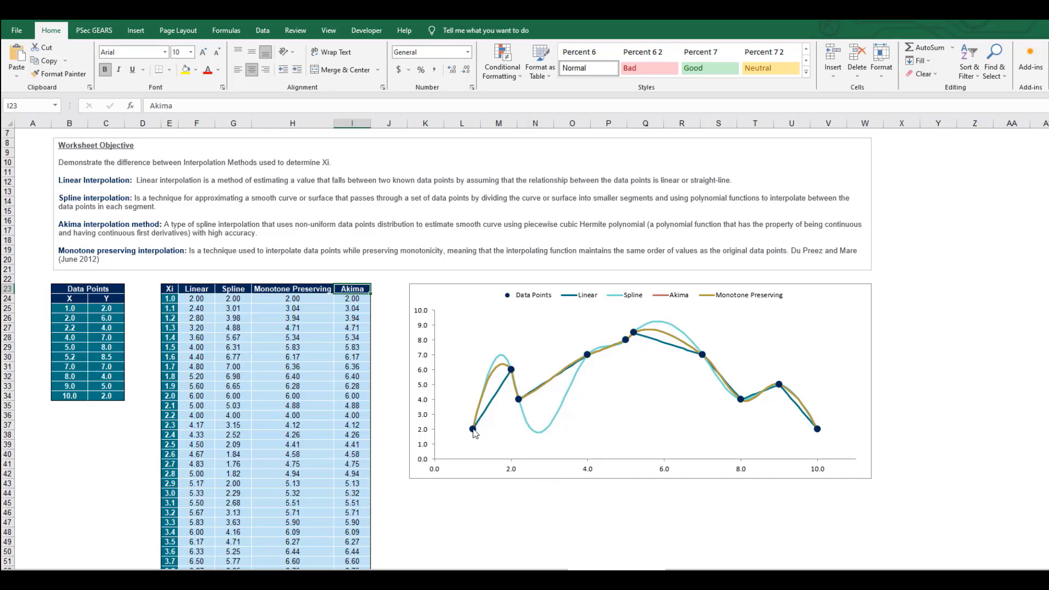
left_click_drag(66, 309, 68, 405)
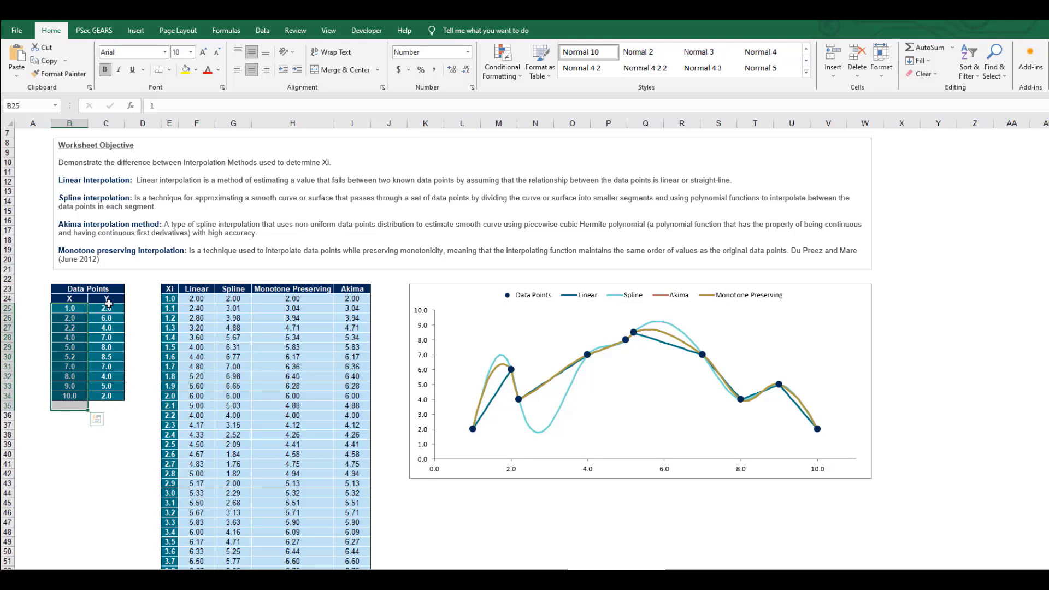
left_click(251, 386)
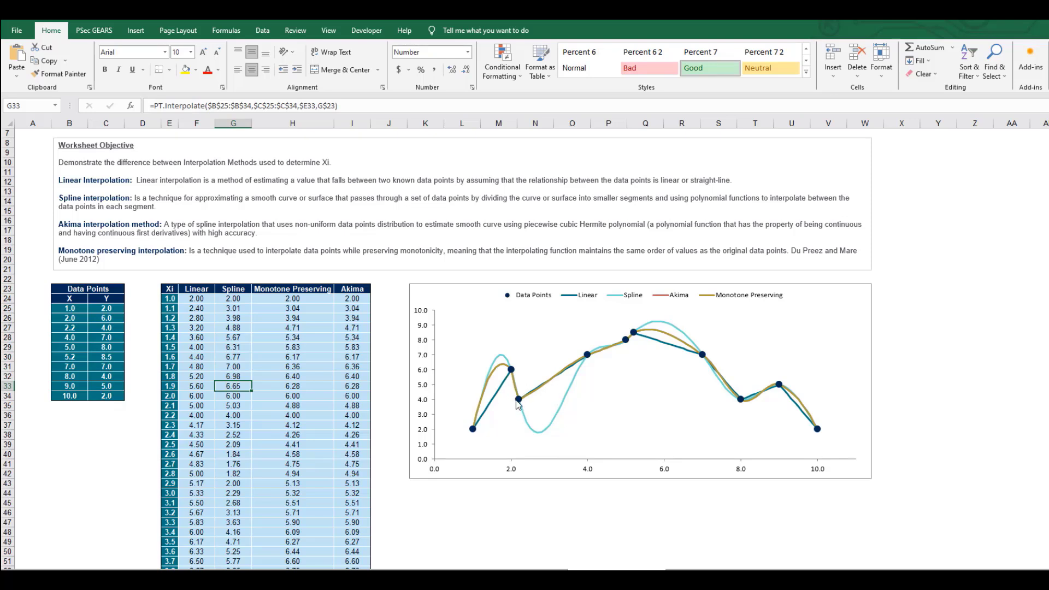
left_click(194, 300)
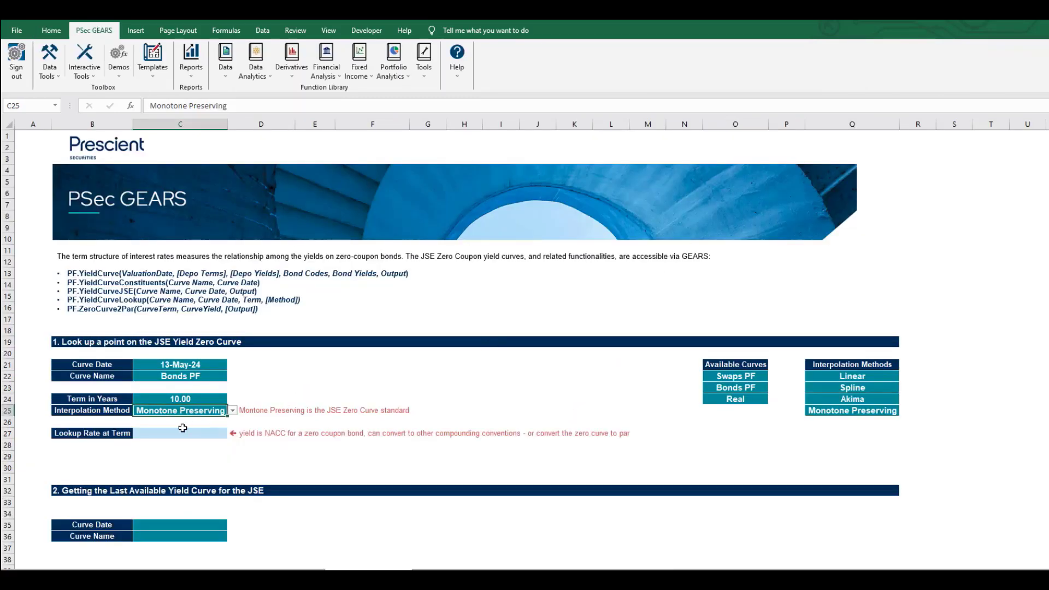
- Begin a PF.Yield function formula in the Lookup Rate at Term cell C27 of the yield curve sheet
left_click(177, 433)
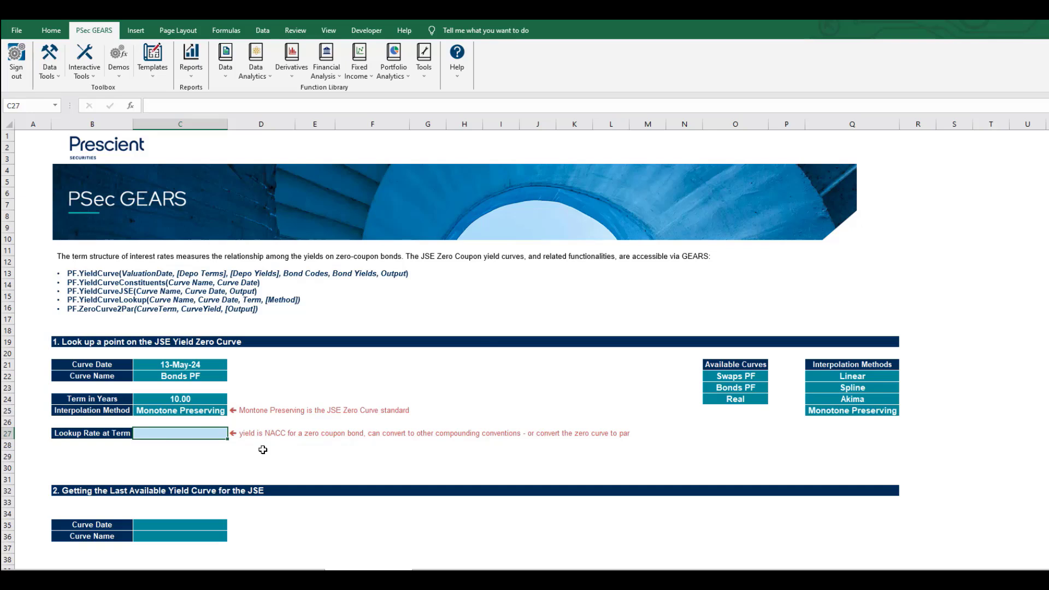
type("=PF")
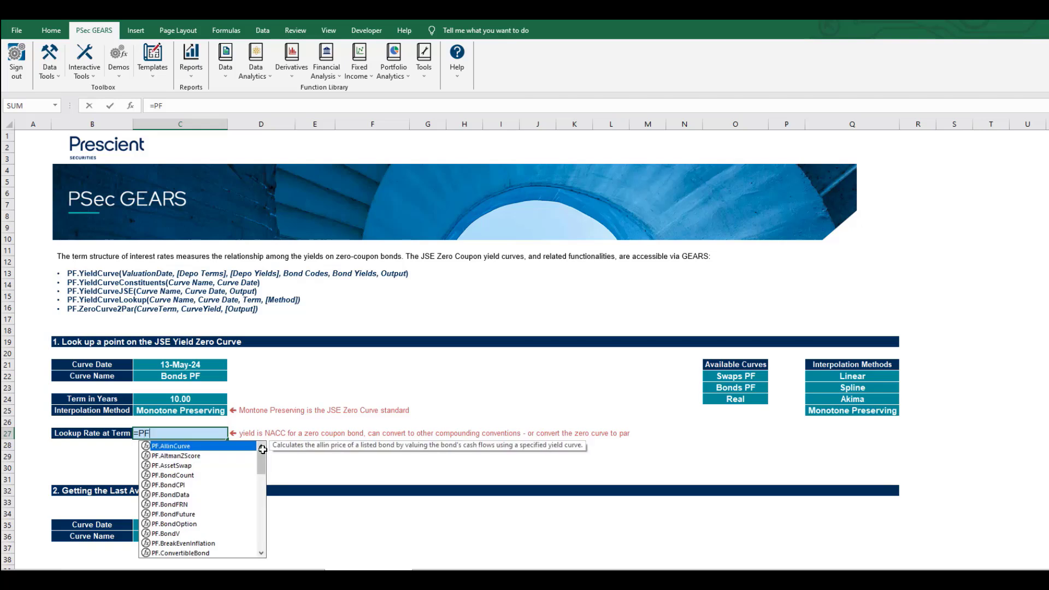
type(".Yi")
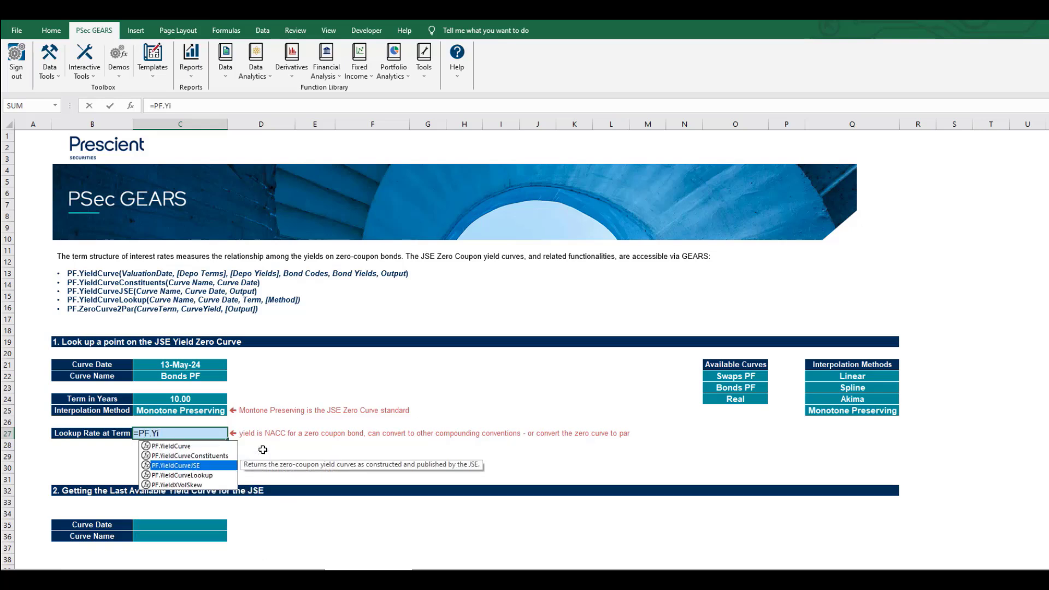
key("Tab")
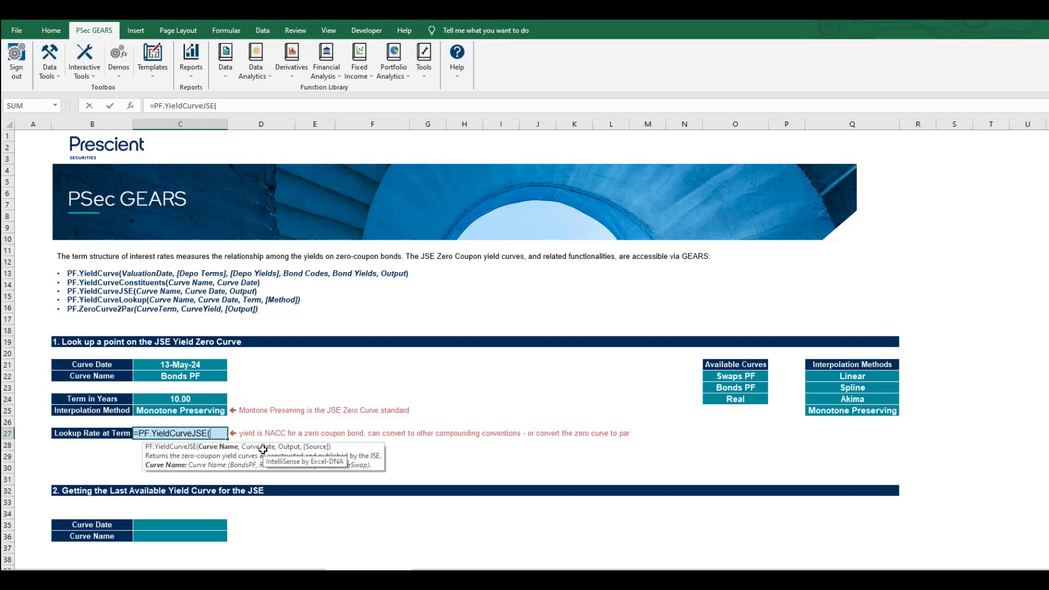
key("BackSpace")
key("BackSpace")
key("BackSpace")
key("BackSpace")
key("BackSpace")
key("BackSpace")
key("BackSpace")
key("BackSpace")
key("BackSpace")
key("BackSpace")
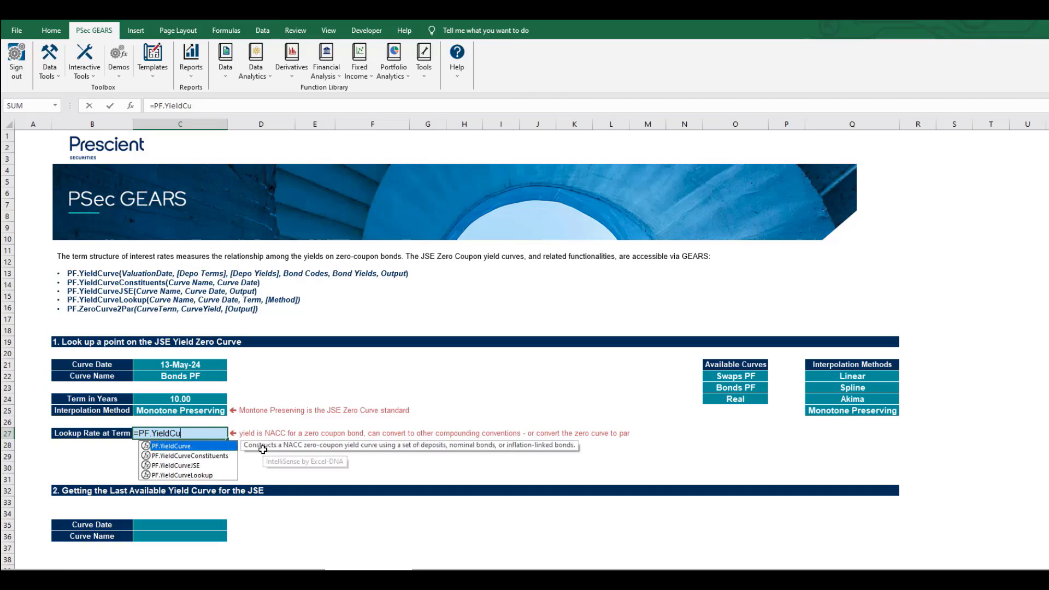
key("BackSpace")
key("BackSpace")
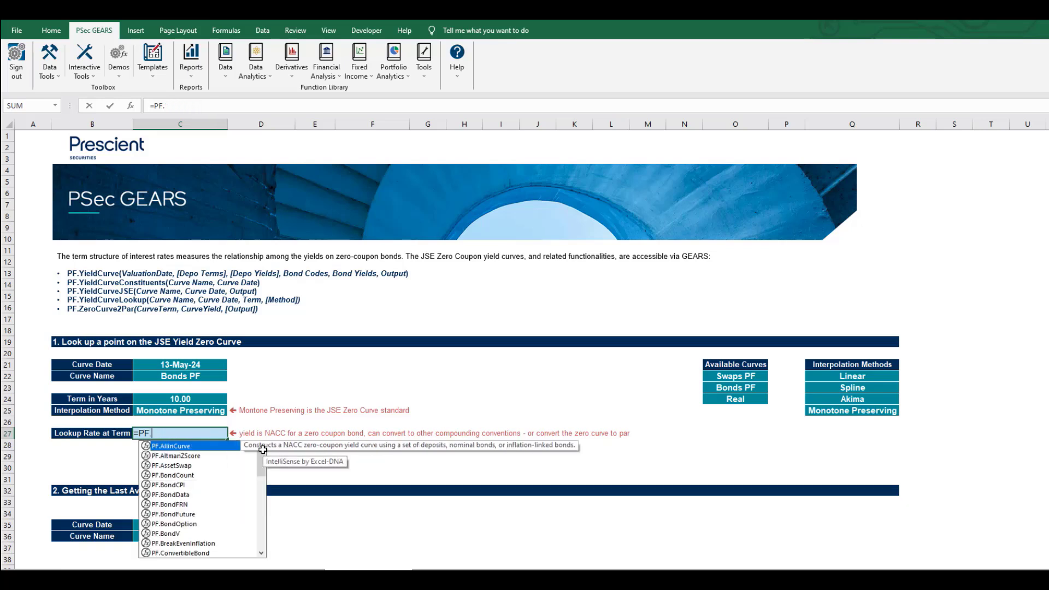
- Insert the PF.YieldCurveLookup function in the Lookup Rate at Term formula
type("Yi")
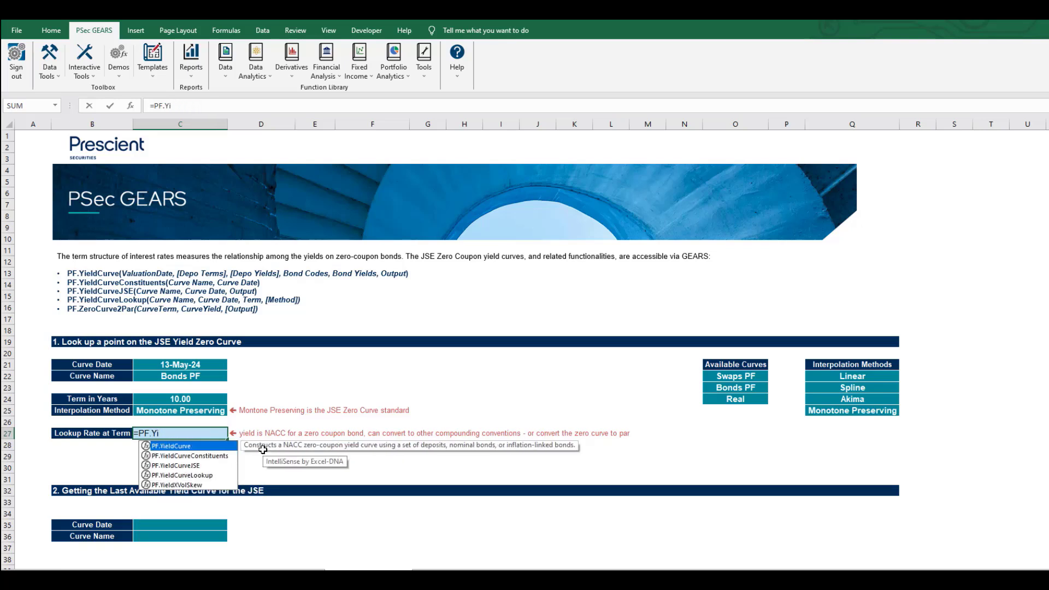
key("Down")
key("Down")
key("Down")
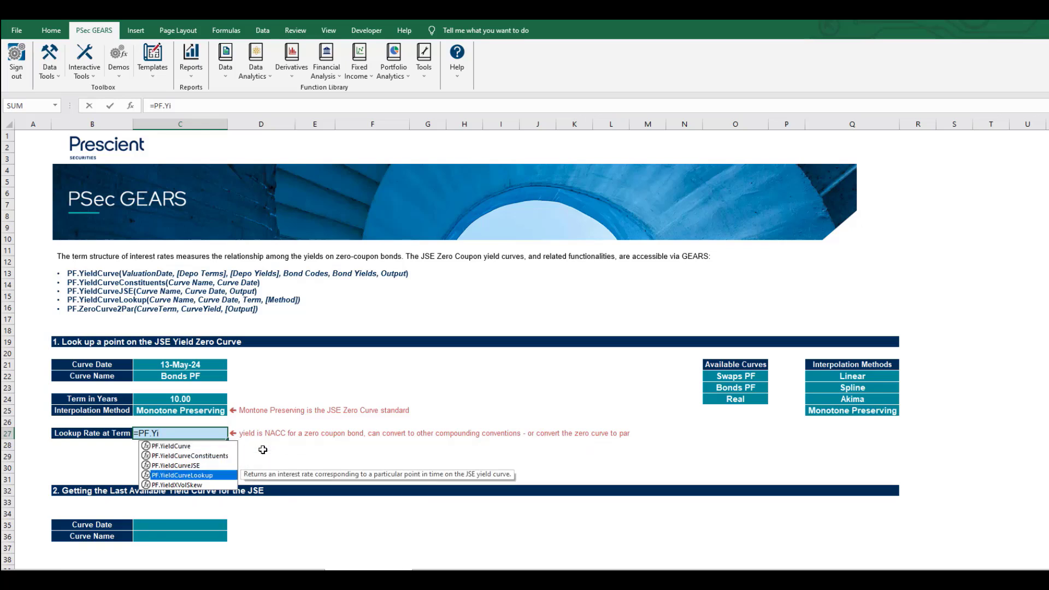
key("Tab")
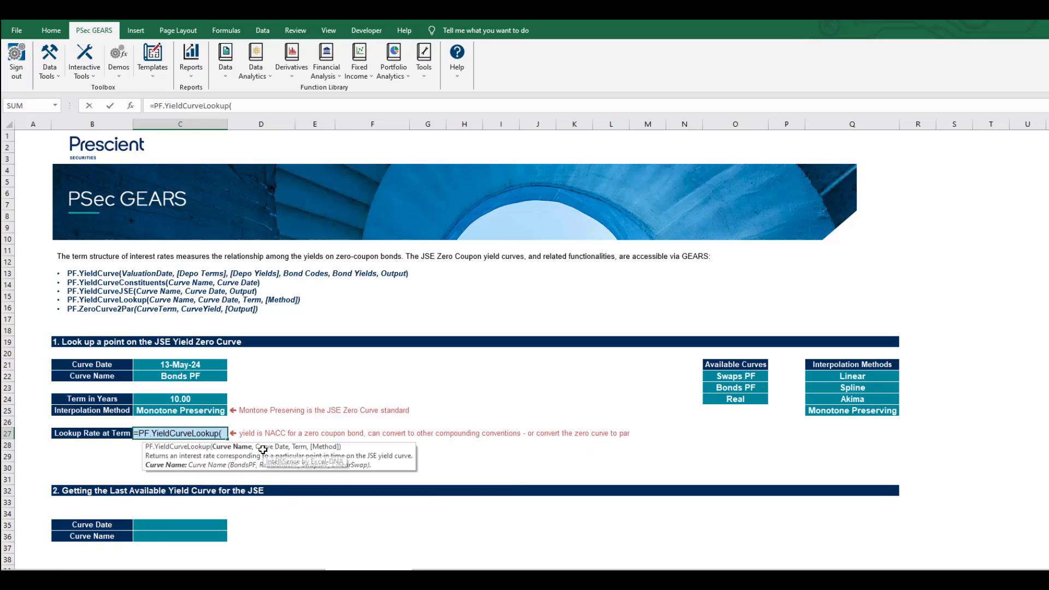
- Complete the PF.YieldCurveLookup formula in C27 with Curve Name C22, Curve Date C21, Term C24 and Interpolation Method C25
left_click(175, 374)
type(",")
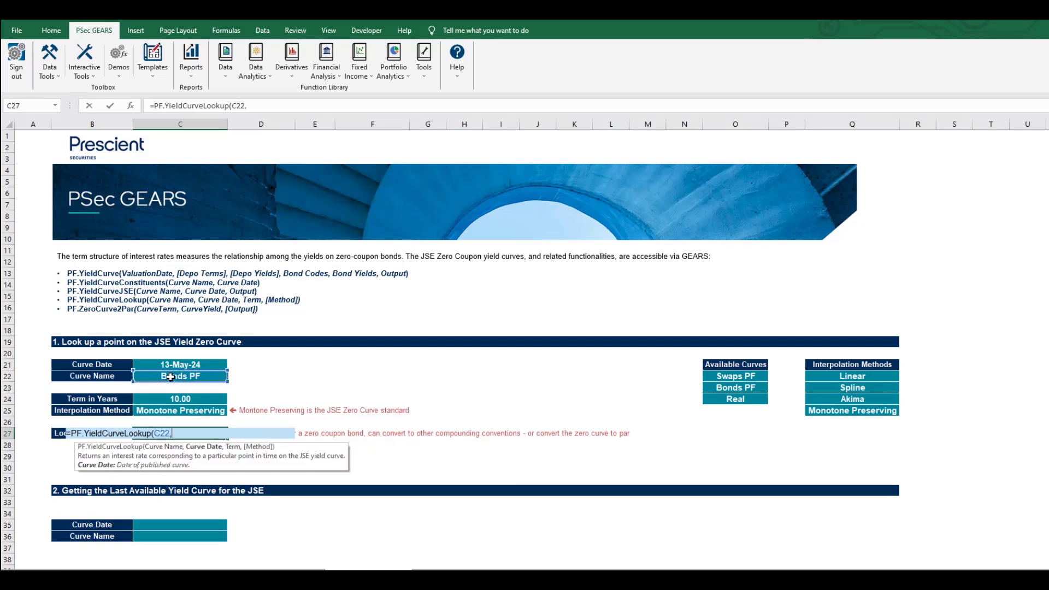
left_click(169, 367)
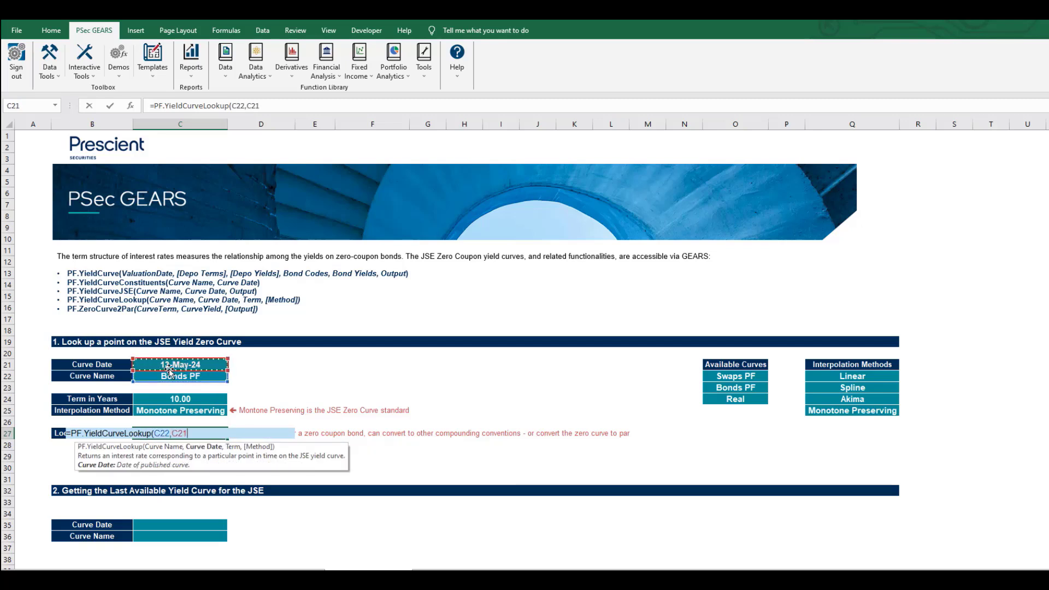
type(",")
left_click(180, 399)
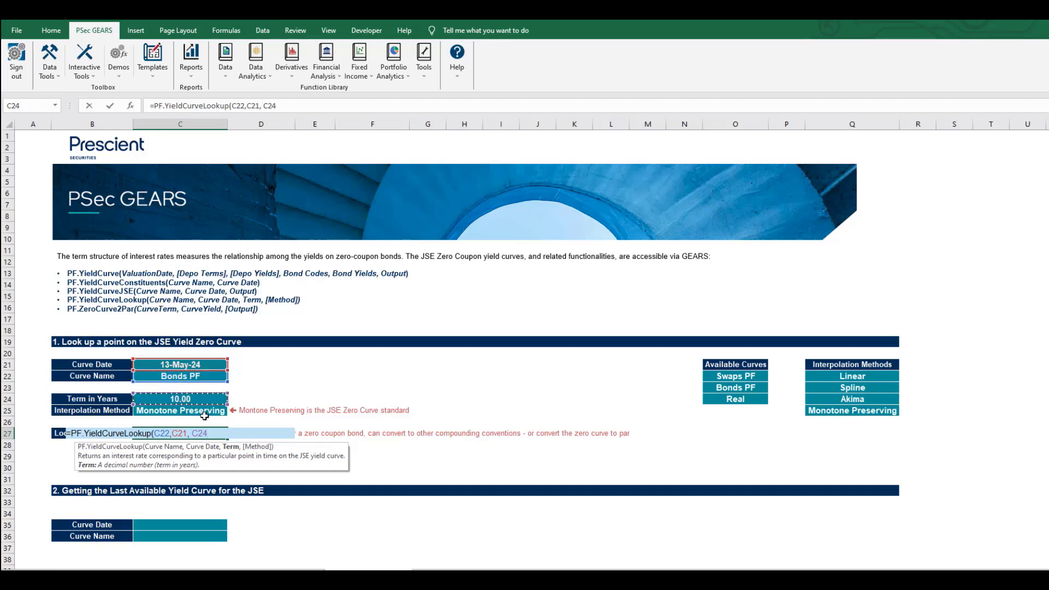
type(",")
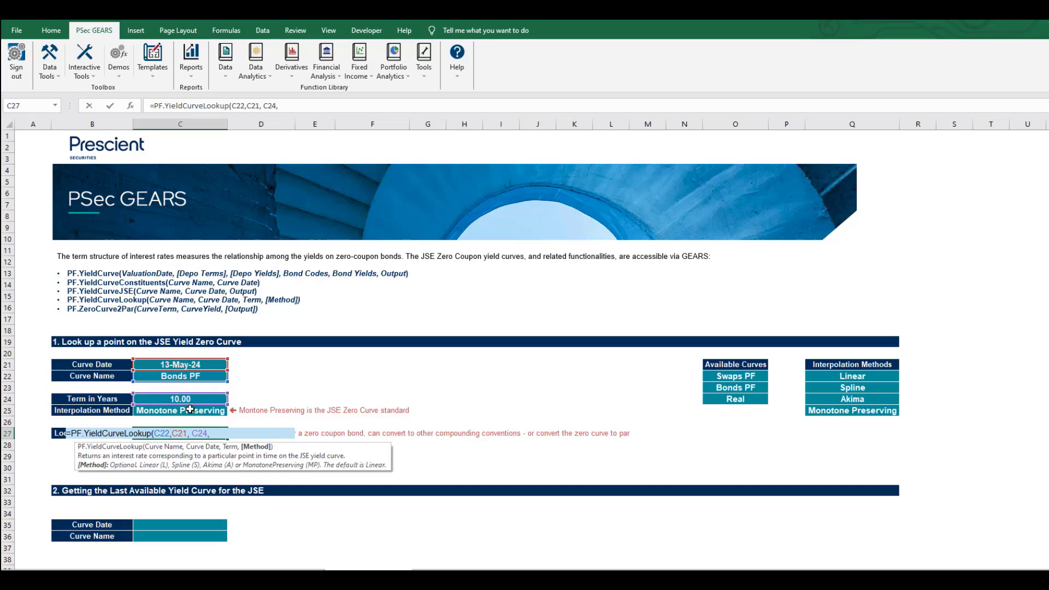
left_click(186, 410)
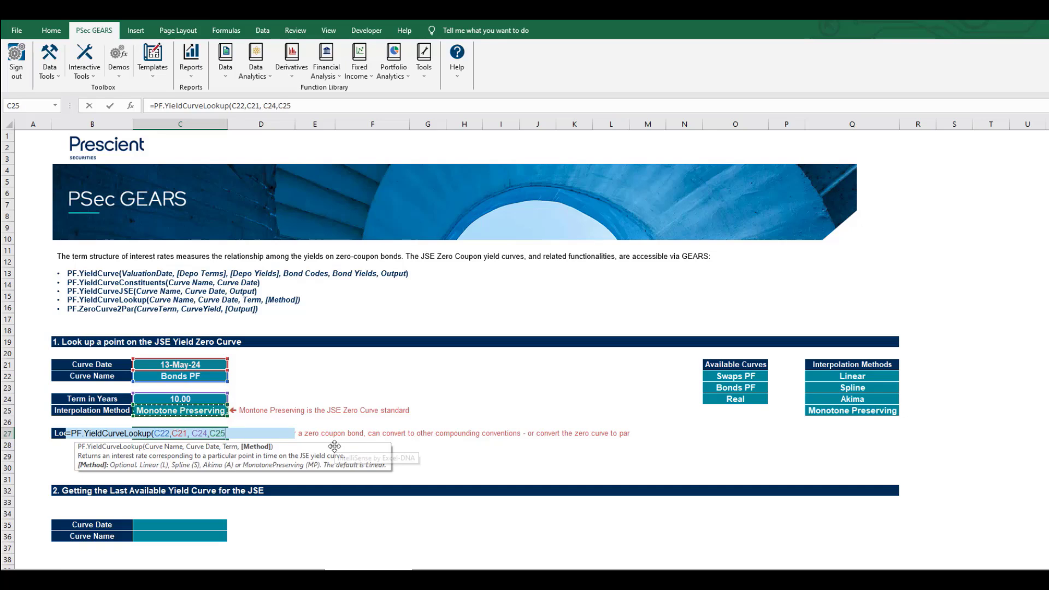
key("Return")
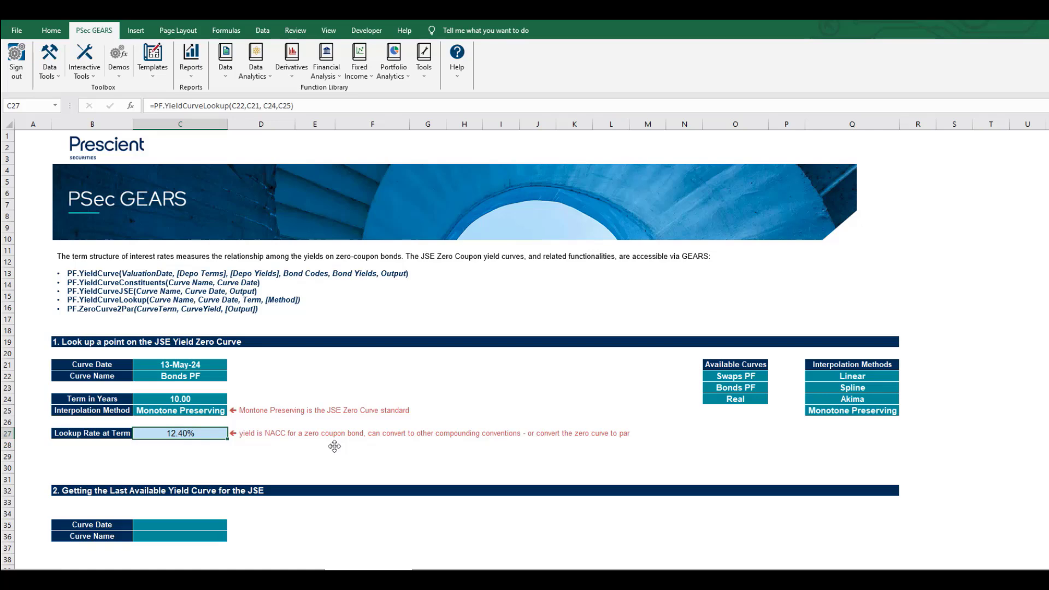
- Link section 2's Curve Date cell C35 to C21 and its Curve Name cell C36 to C22
scroll(206, 400, "down", 4)
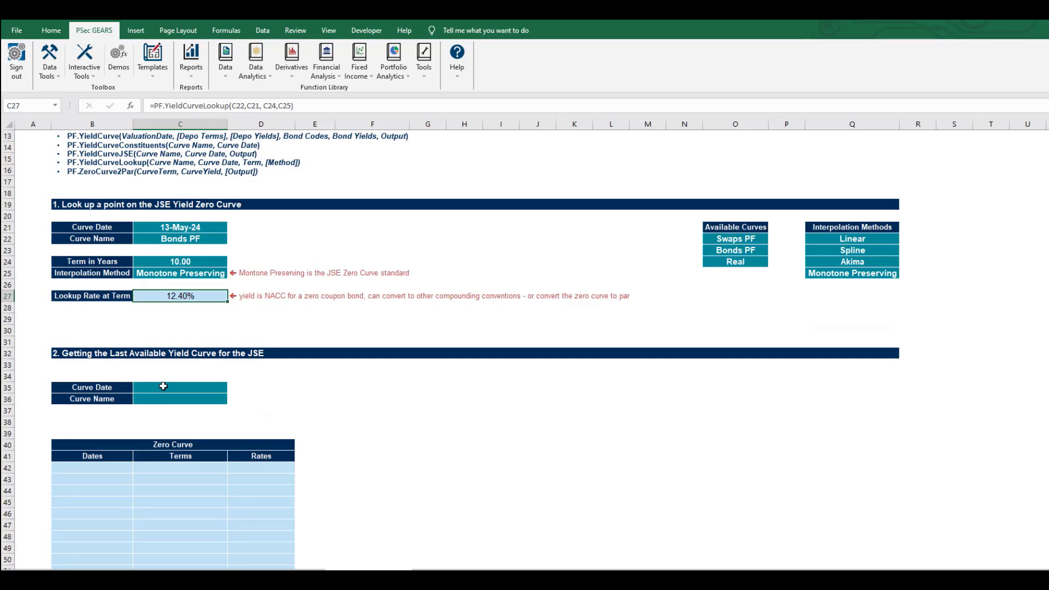
left_click(169, 389)
scroll(215, 363, "down", 3)
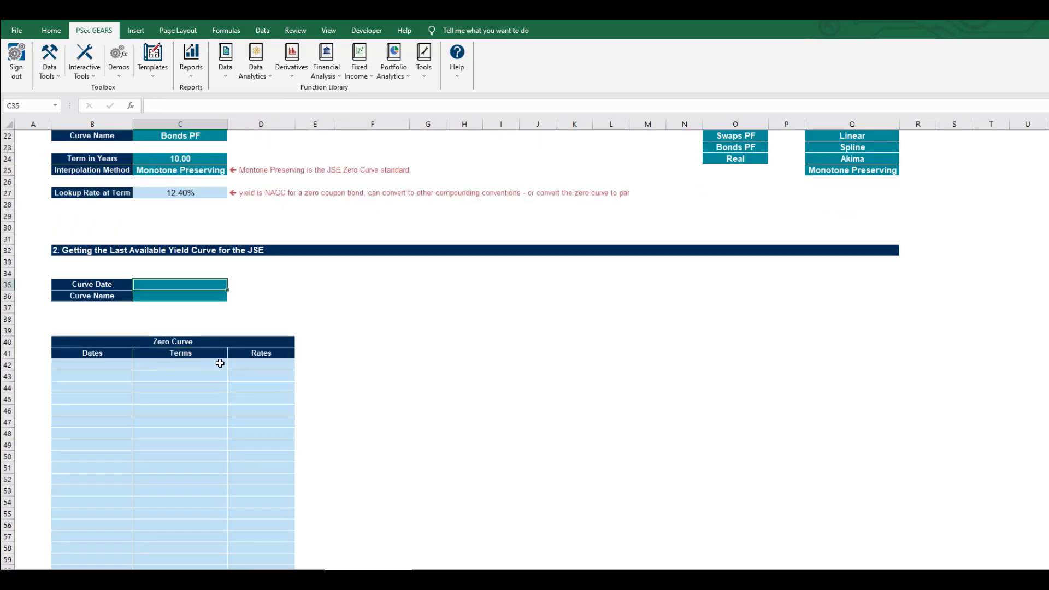
scroll(219, 273, "up", 3)
type("=-")
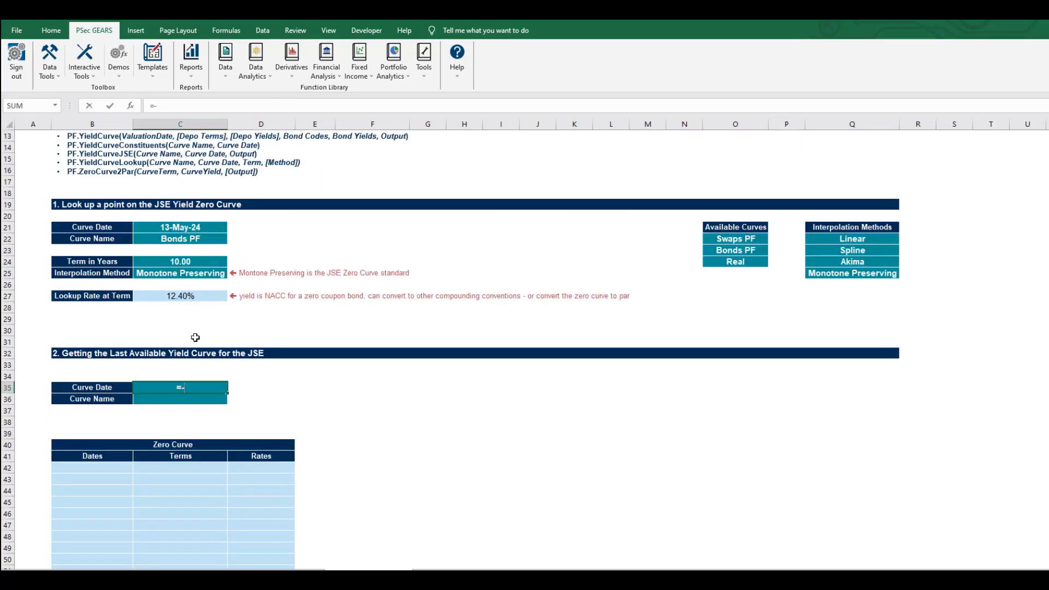
left_click(171, 228)
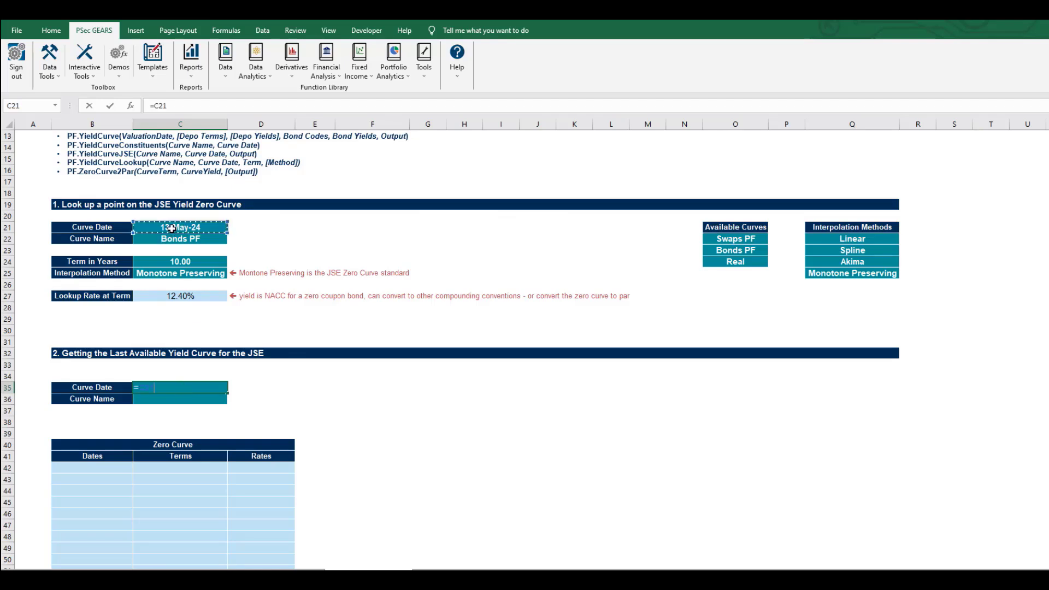
key("Return")
type("=")
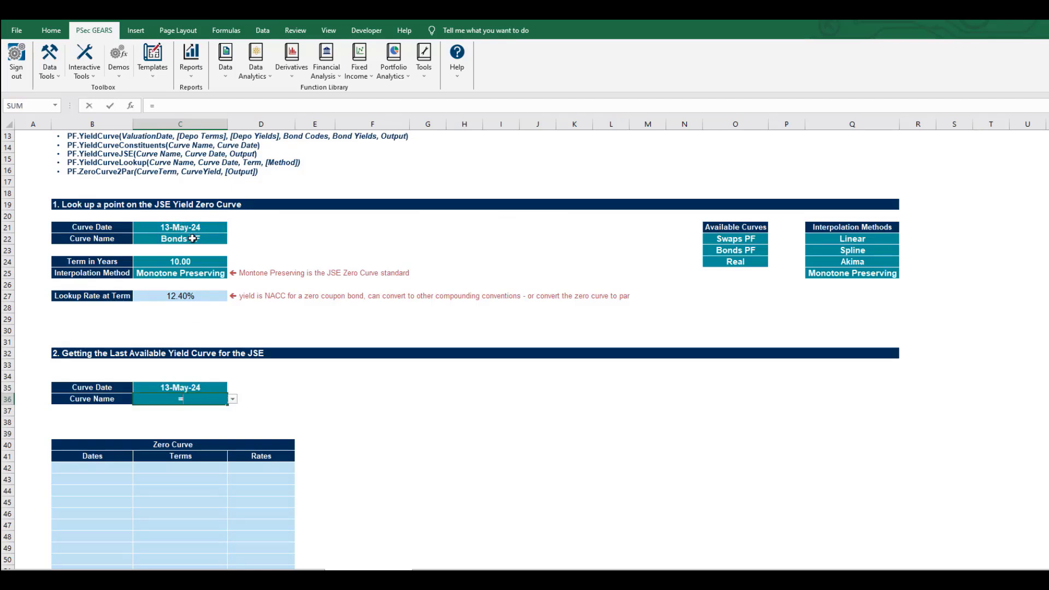
left_click(191, 239)
key("Return")
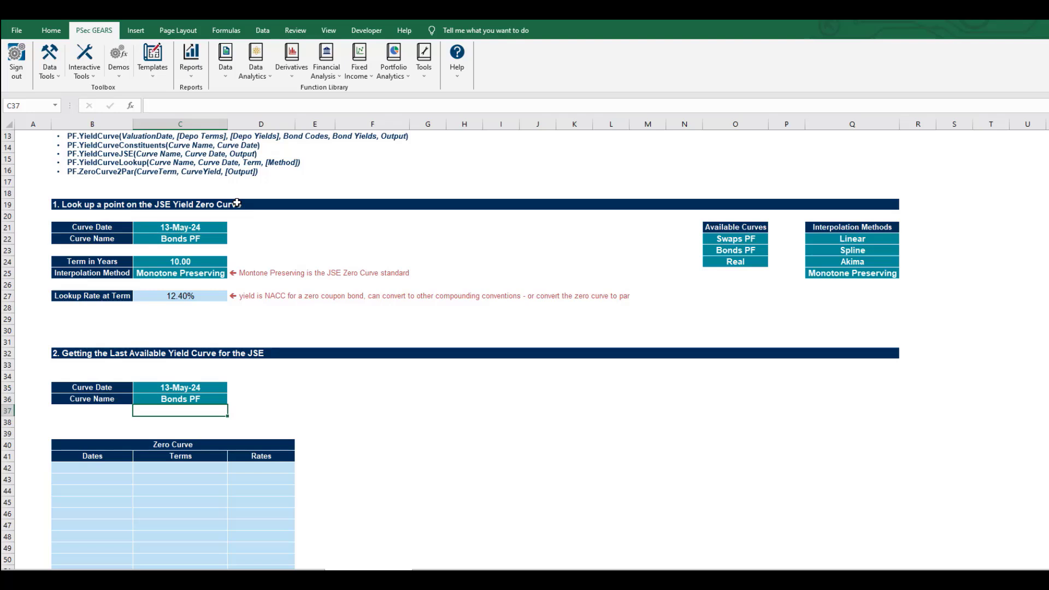
- Switch the Curve Name in C22 to Swaps PF and back to Bonds PF
left_click(215, 240)
left_click(233, 240)
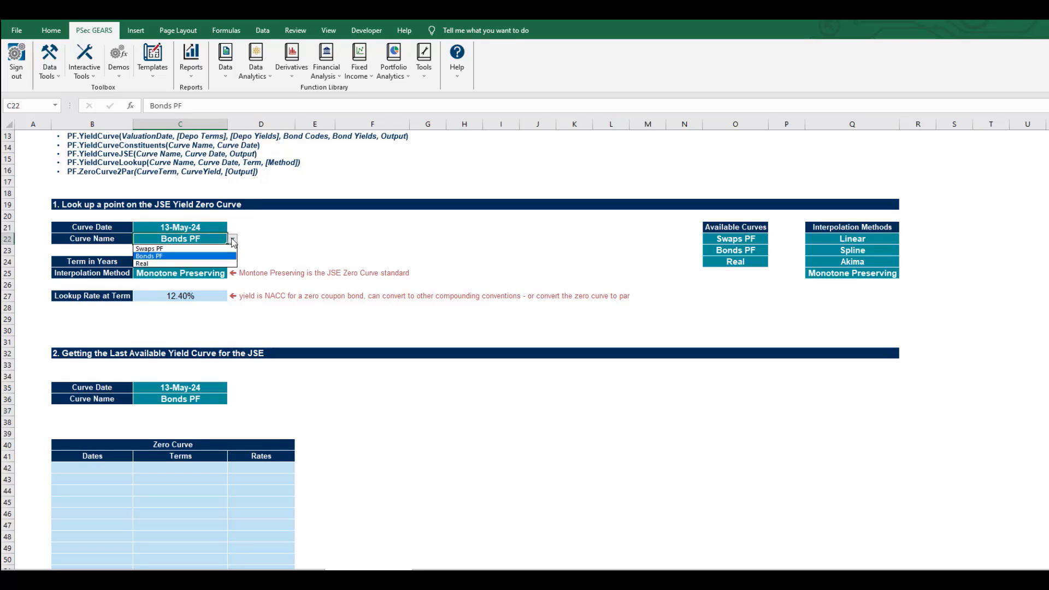
left_click(202, 249)
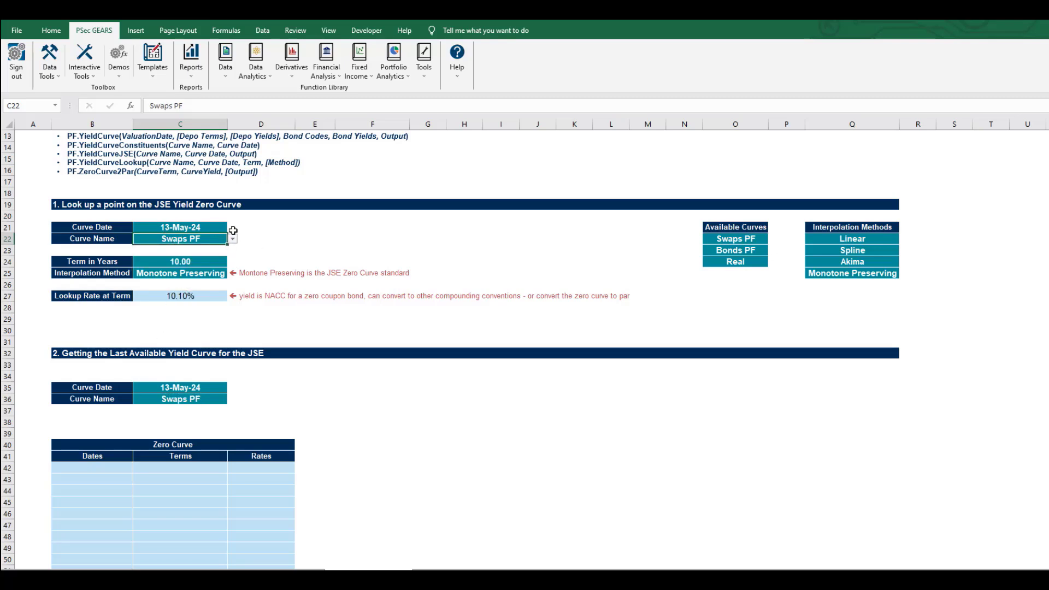
left_click(232, 240)
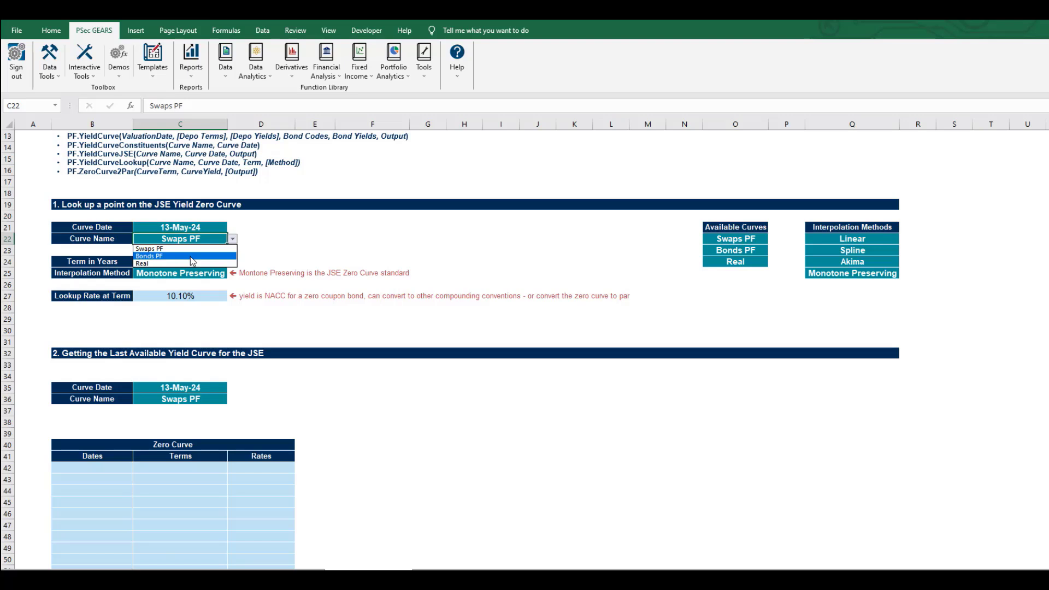
left_click(190, 257)
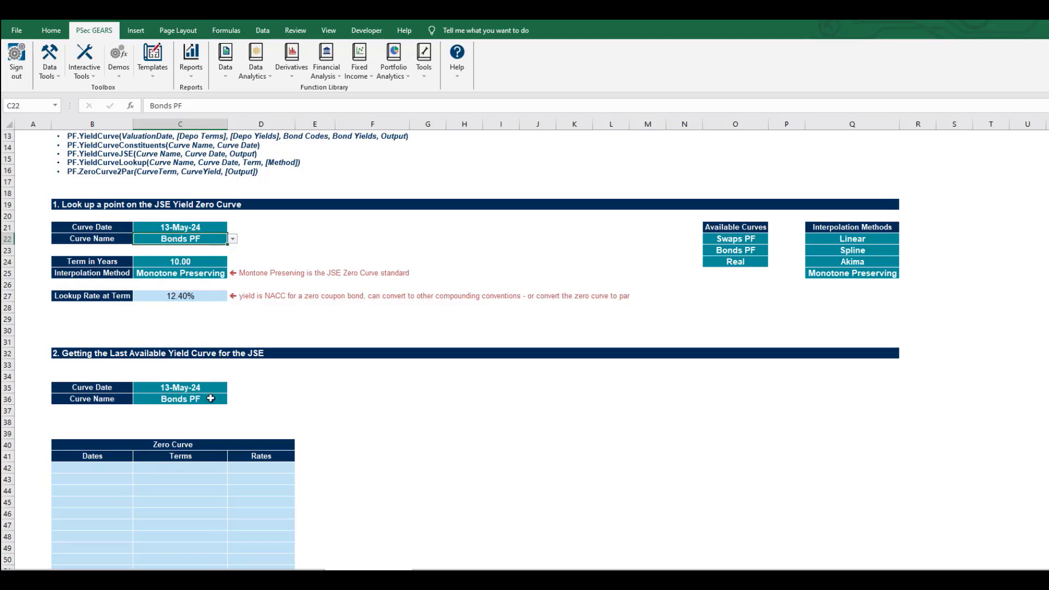
- Begin a PF.YieldCurveJSE formula in the first Dates cell B42 of the Zero Curve table
scroll(96, 388, "down", 2)
left_click(91, 401)
type("=")
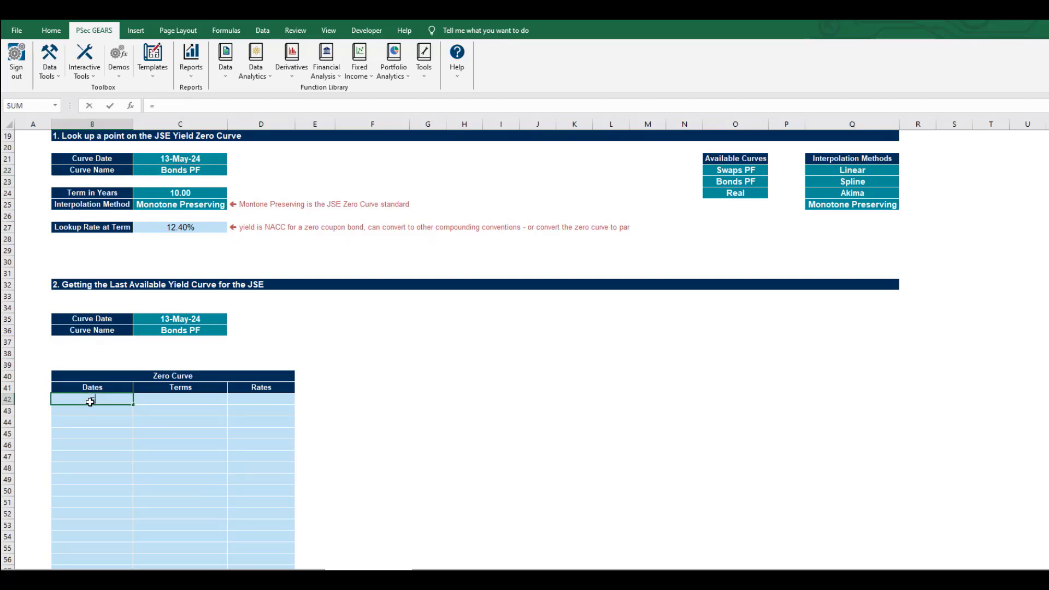
type("PF.Yi")
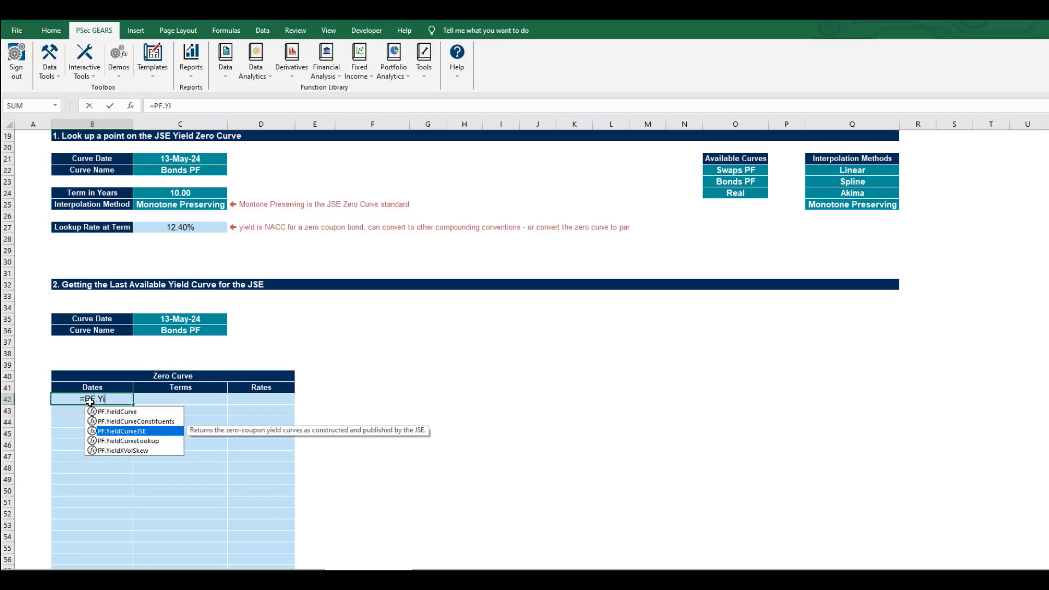
key("Tab")
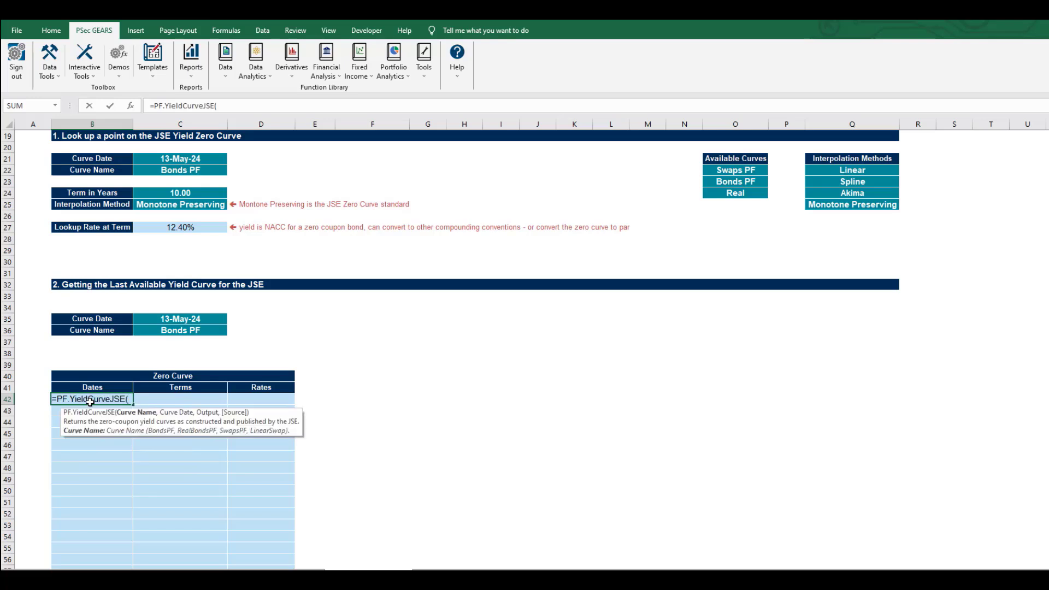
- Complete the PF.YieldCurveJSE formula with Curve Name C36, Curve Date C35, output header B41 and source "sub"
left_click(175, 333)
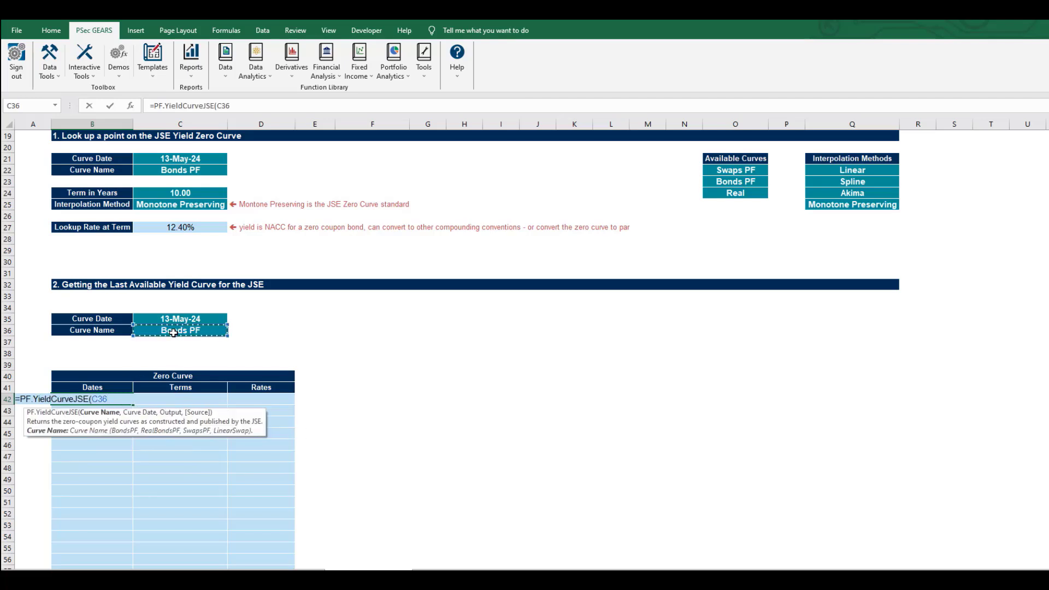
type(",")
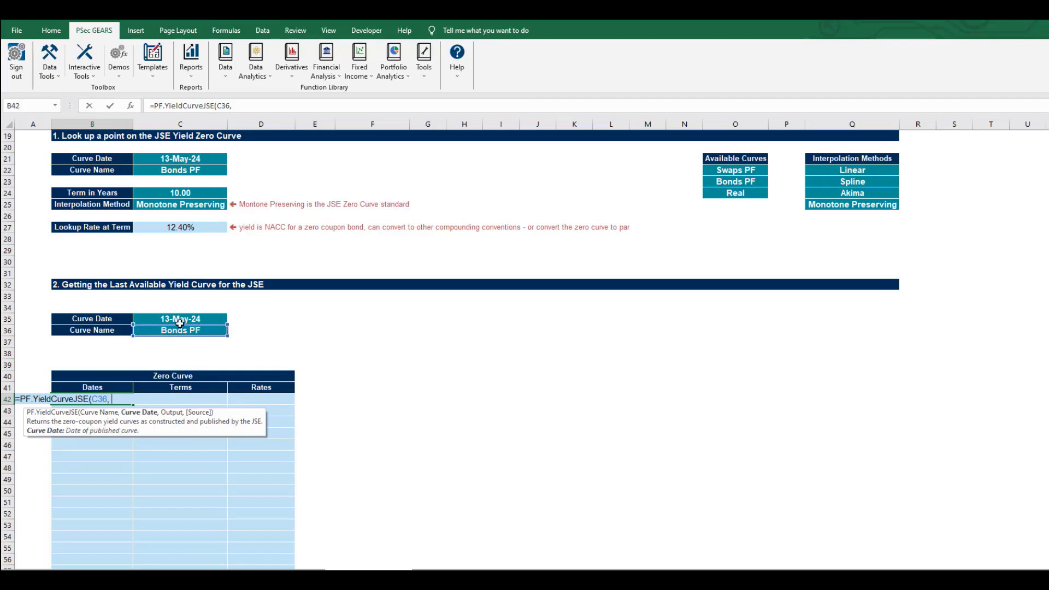
left_click(178, 321)
type(",")
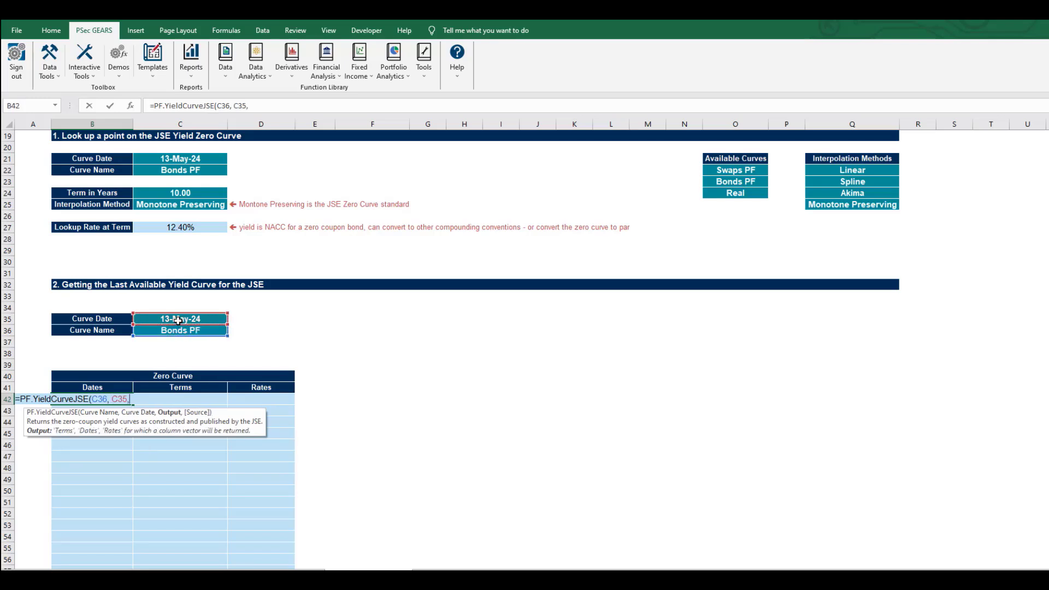
left_click(83, 387)
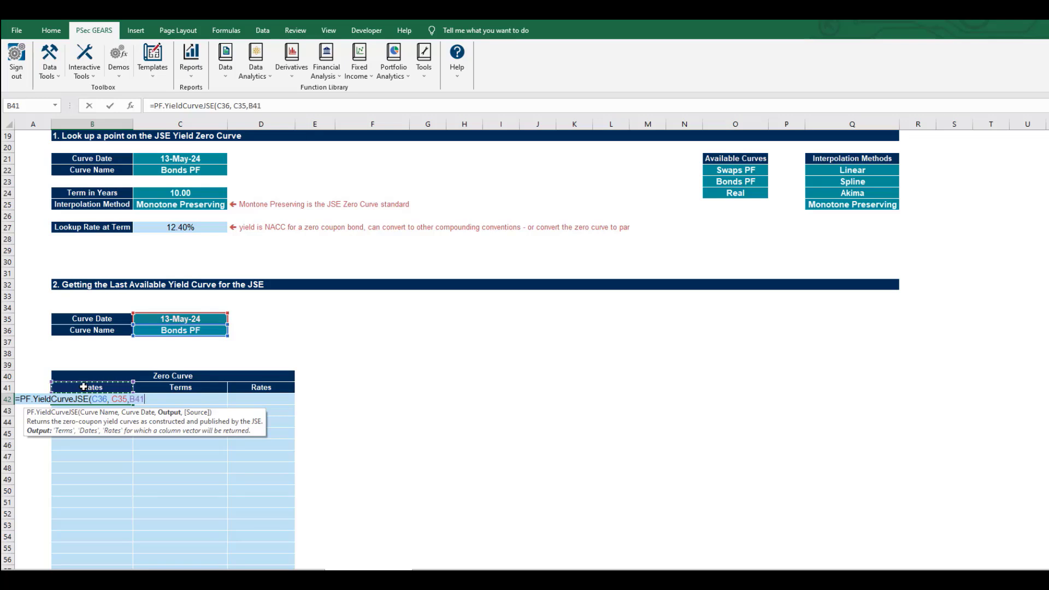
type(",\"sub")
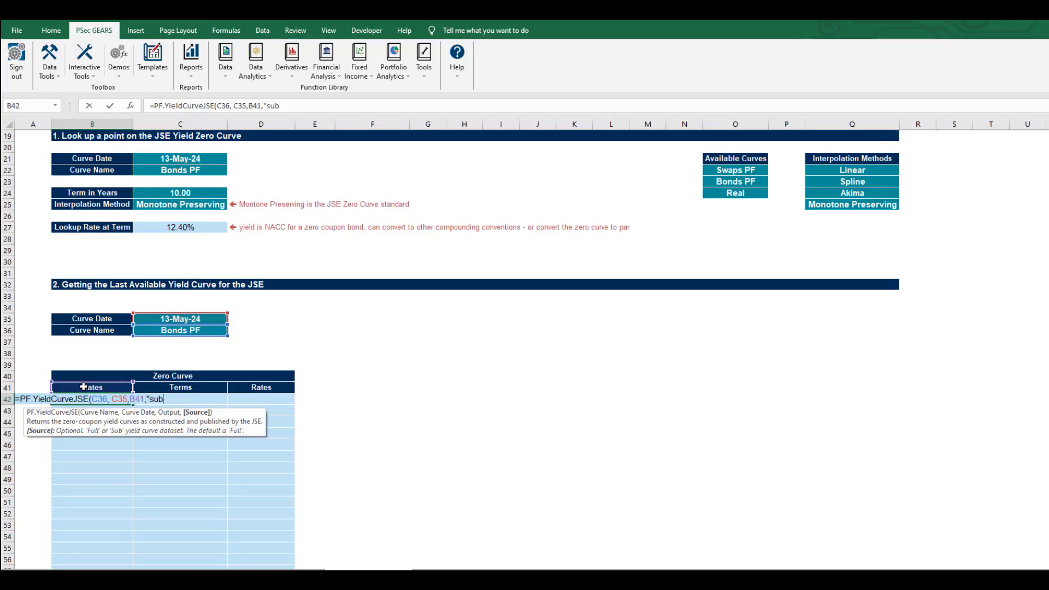
type("\")")
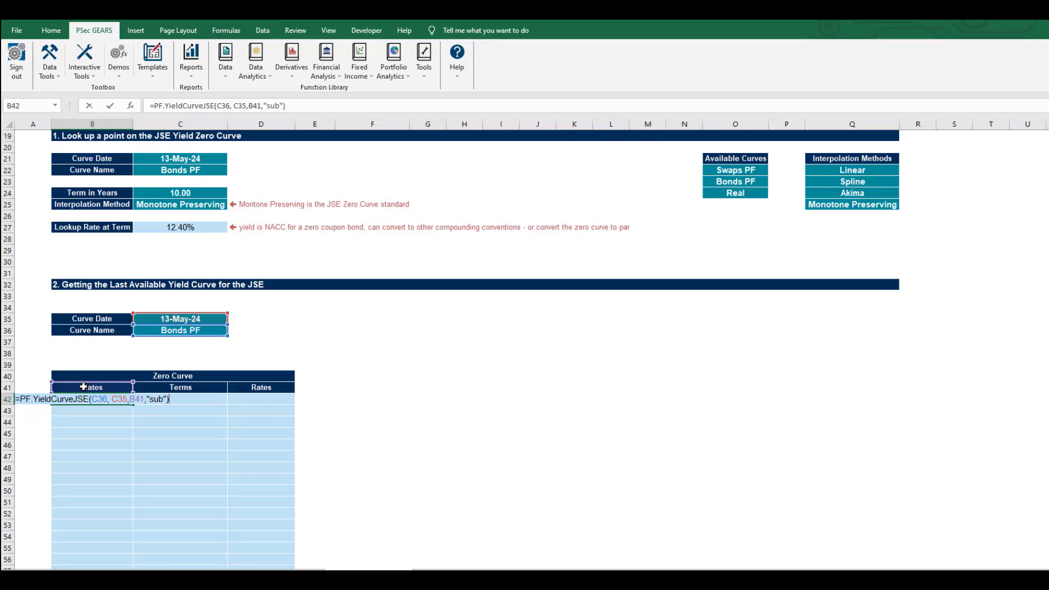
key("ctrl+Return")
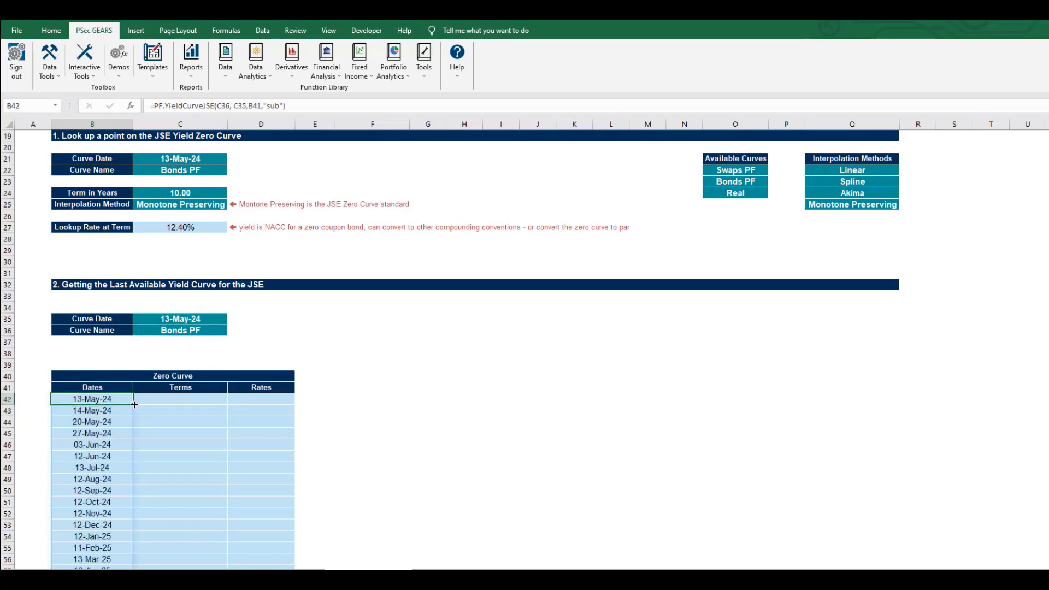
- Make the curve name and curve date references in B42's formula absolute as $C$36 and $C$35, leaving B41 relative
left_click(172, 398)
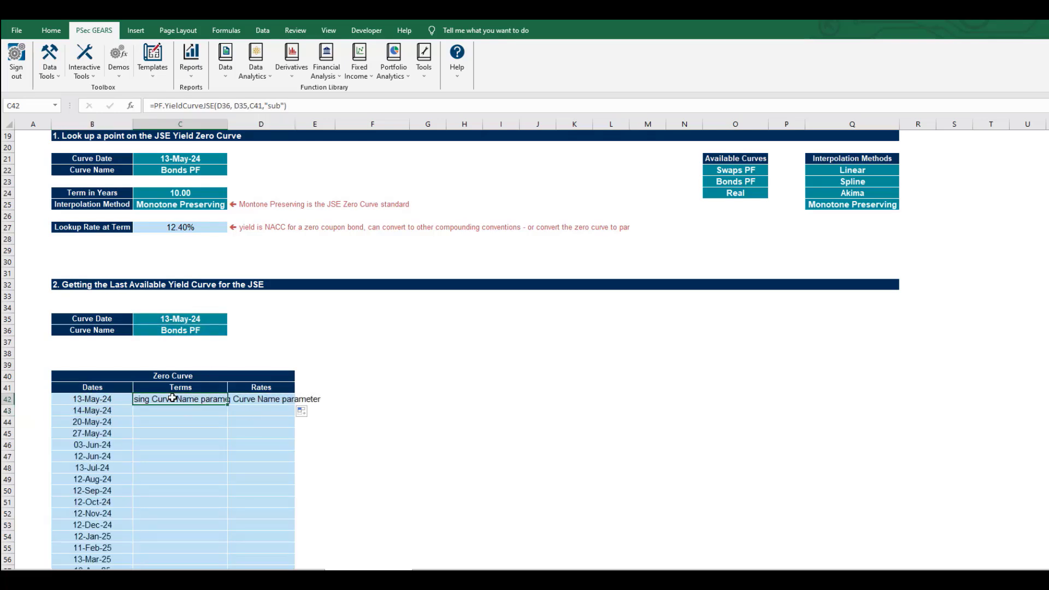
left_click(118, 398)
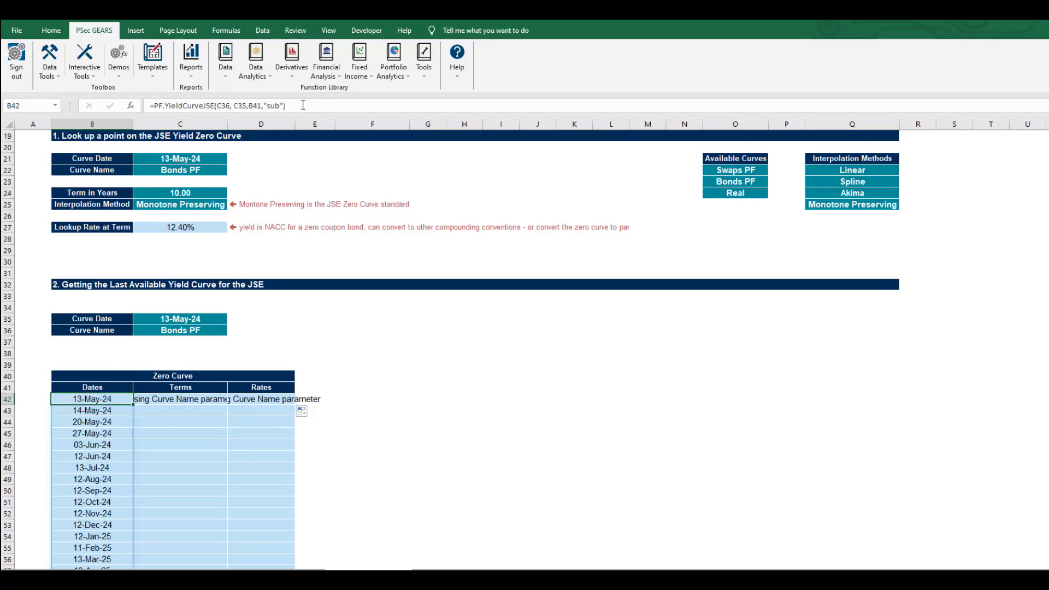
left_click(208, 109)
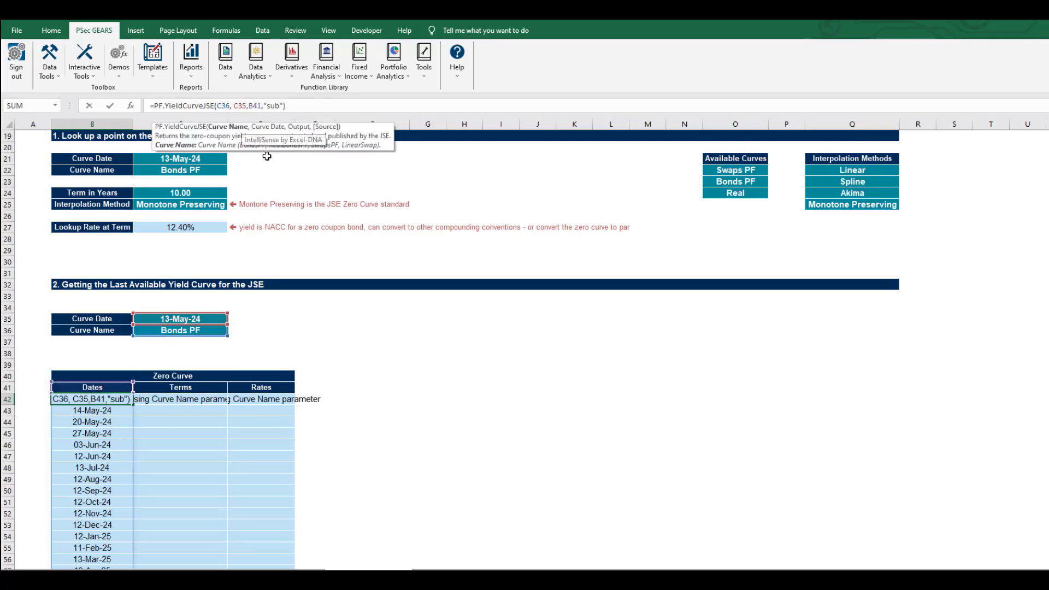
double_click(224, 106)
key("F4")
double_click(248, 106)
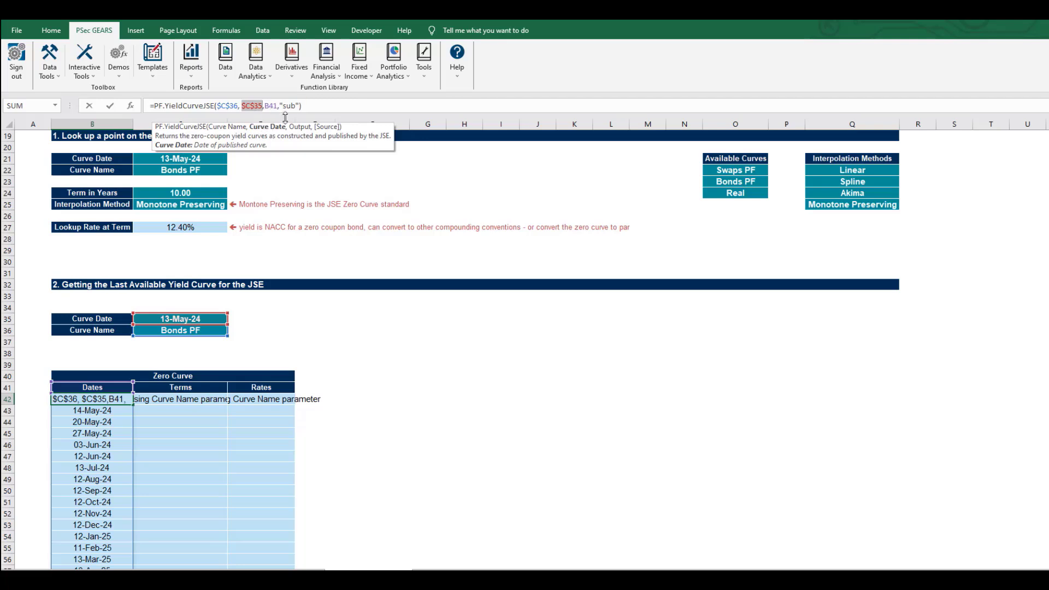
key("F4")
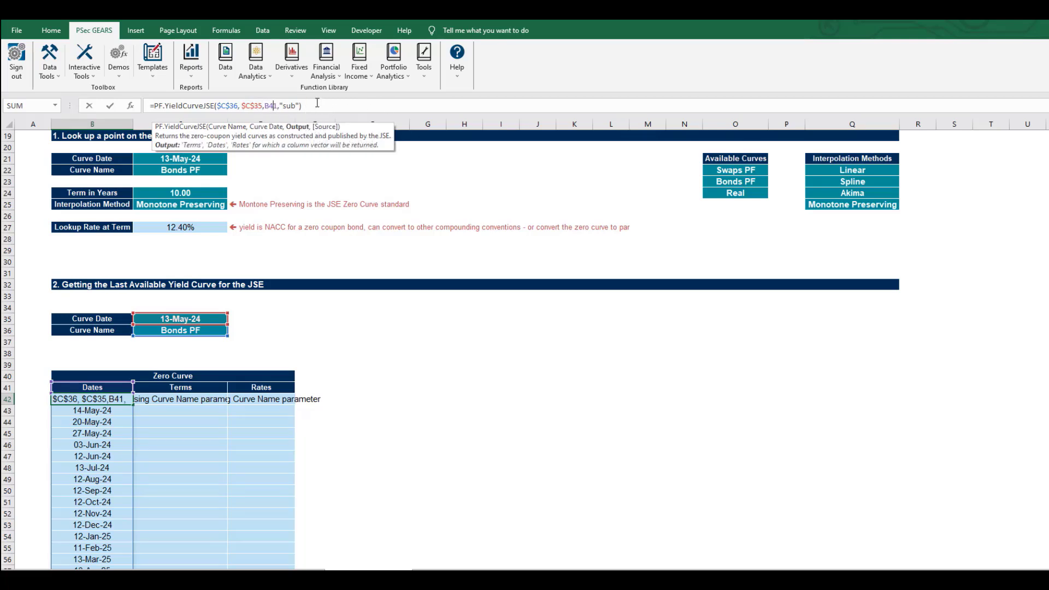
key("Return")
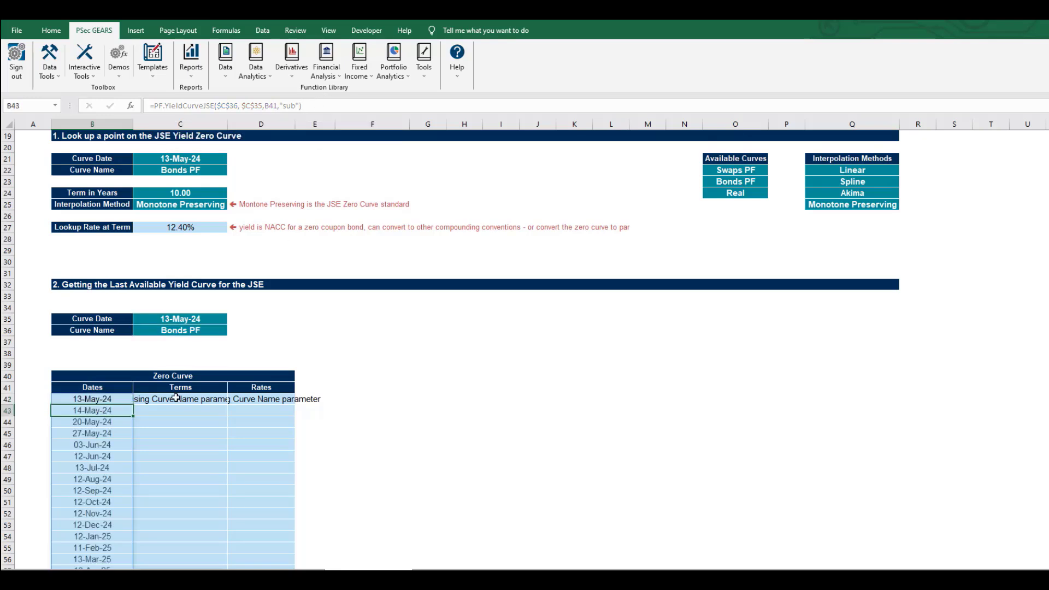
- Fill the B42 formula across to the Terms and Rates columns and format C42 as a two-decimal number
left_click(82, 402)
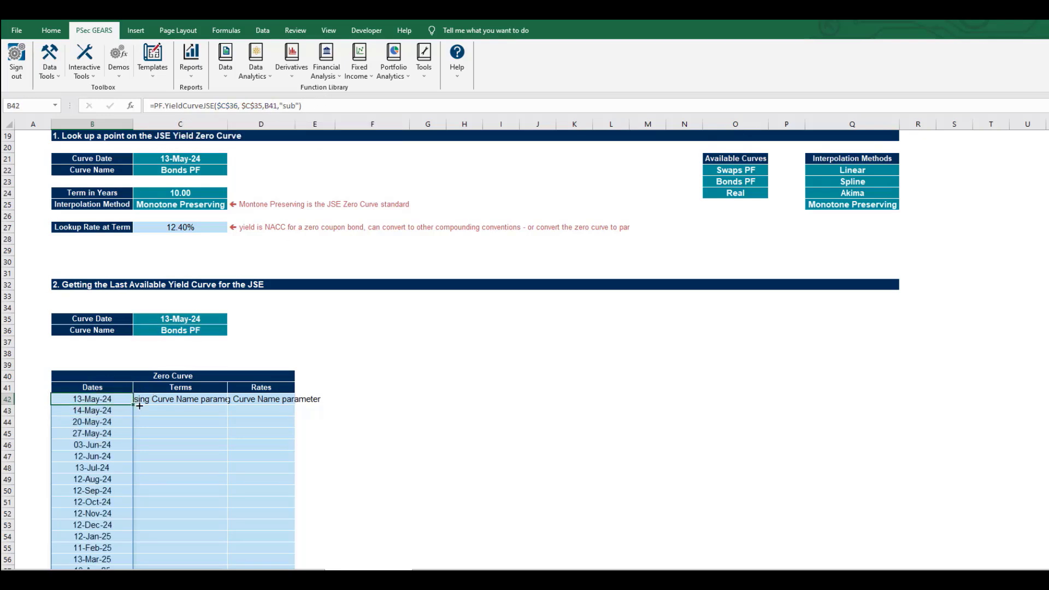
left_click_drag(139, 405, 289, 404)
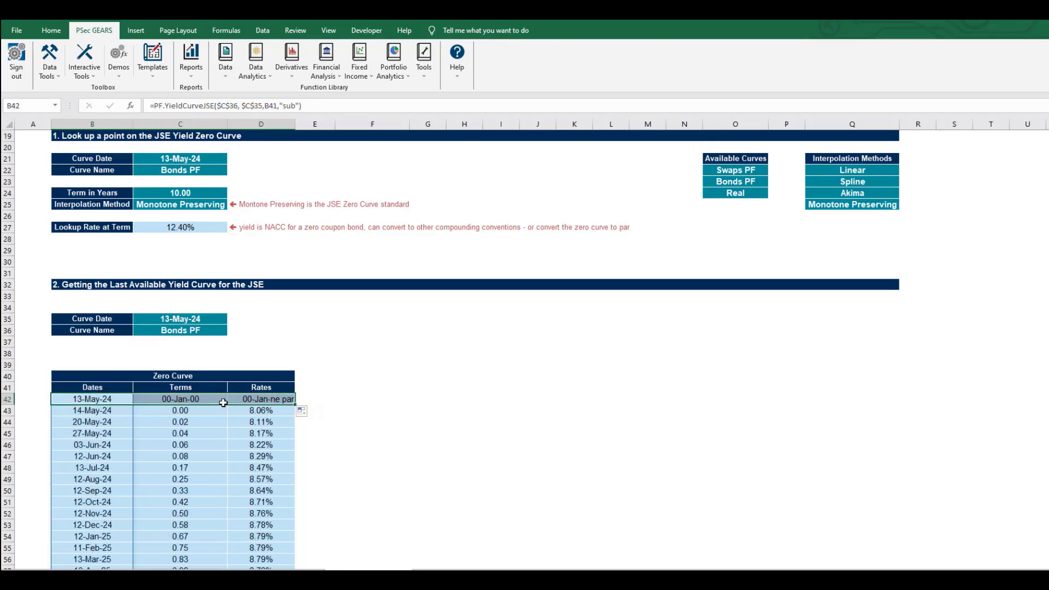
left_click(186, 400)
key("ctrl+shift+1")
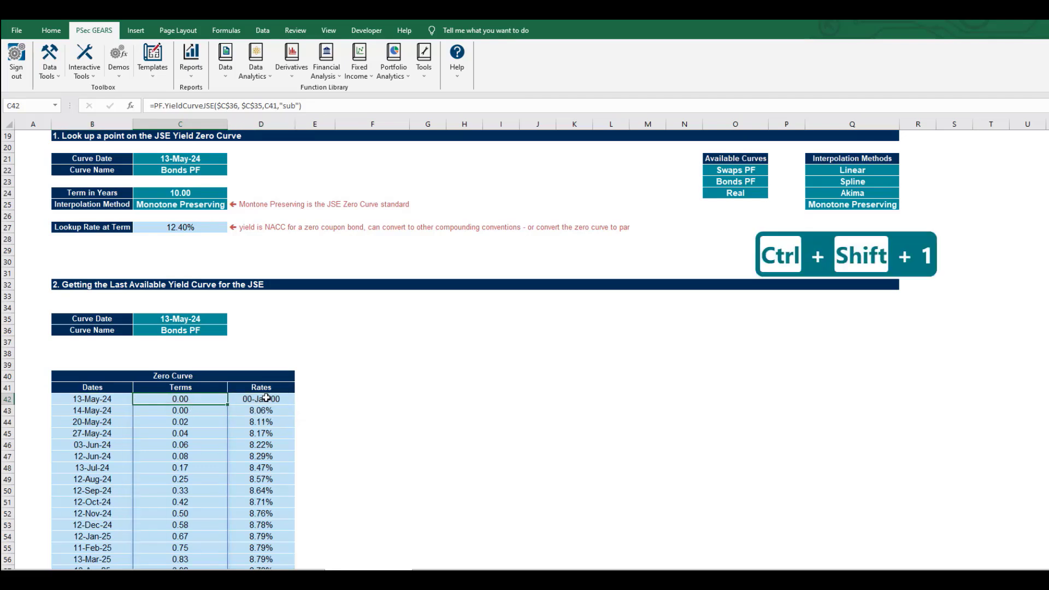
- Format the first Rates cell D42 of the Zero Curve table as a percentage
left_click(294, 401)
key("ctrl+shift+5")
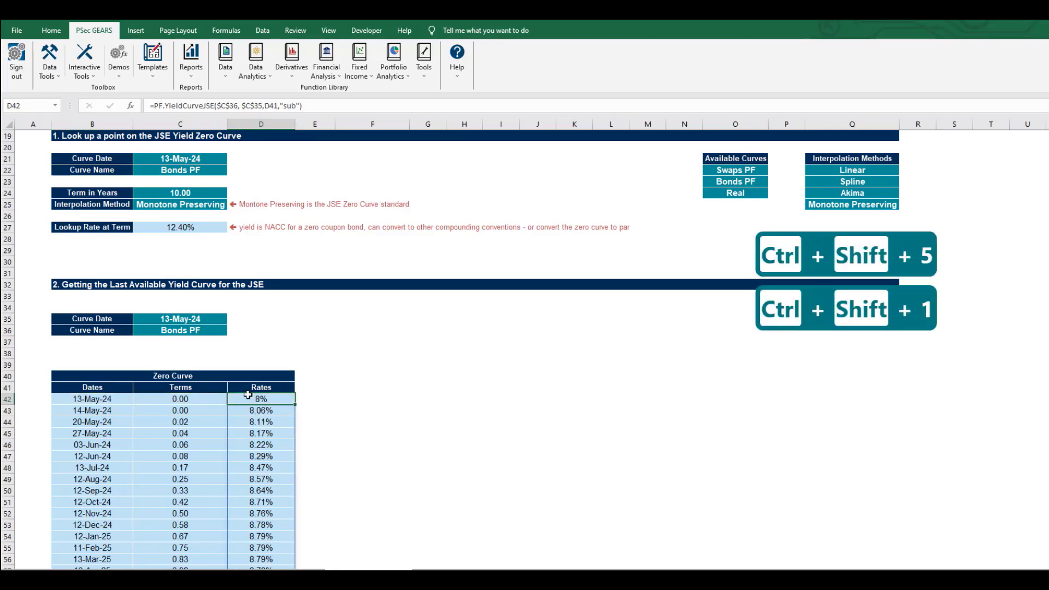
left_click(116, 400)
key("ctrl+shift+Down")
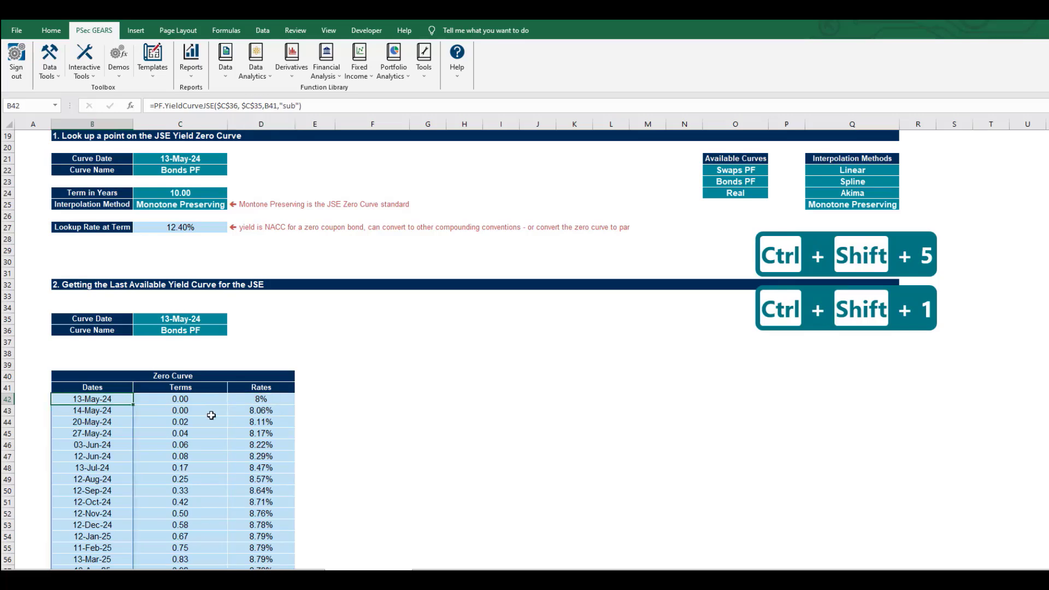
- Insert a default chart from the Zero Curve table's Terms and Rates columns, including their headers
left_click(175, 389)
key("ctrl+shift+Down")
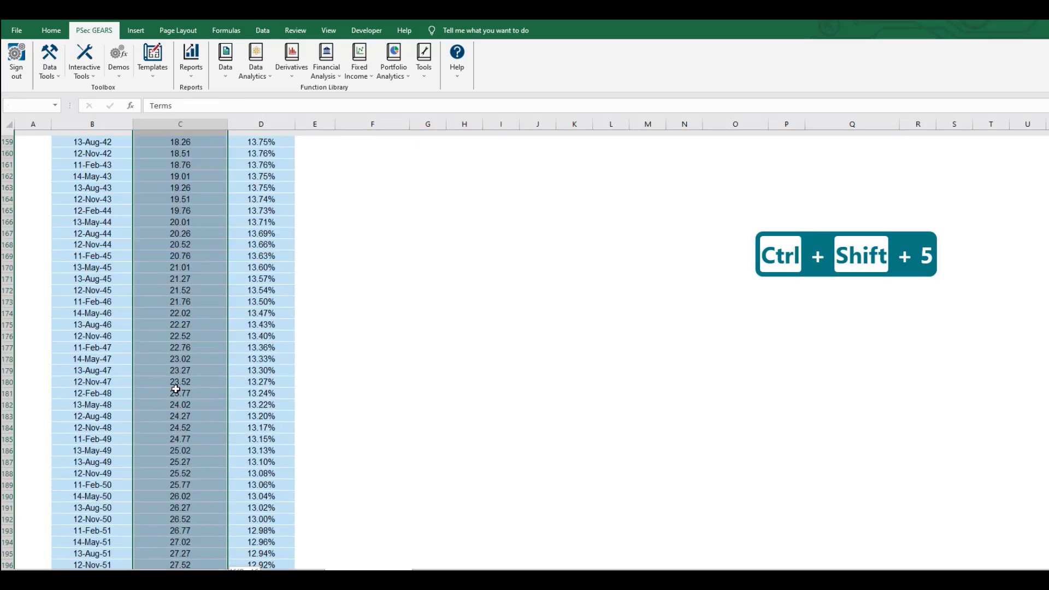
key("shift+Right")
key("alt+F1")
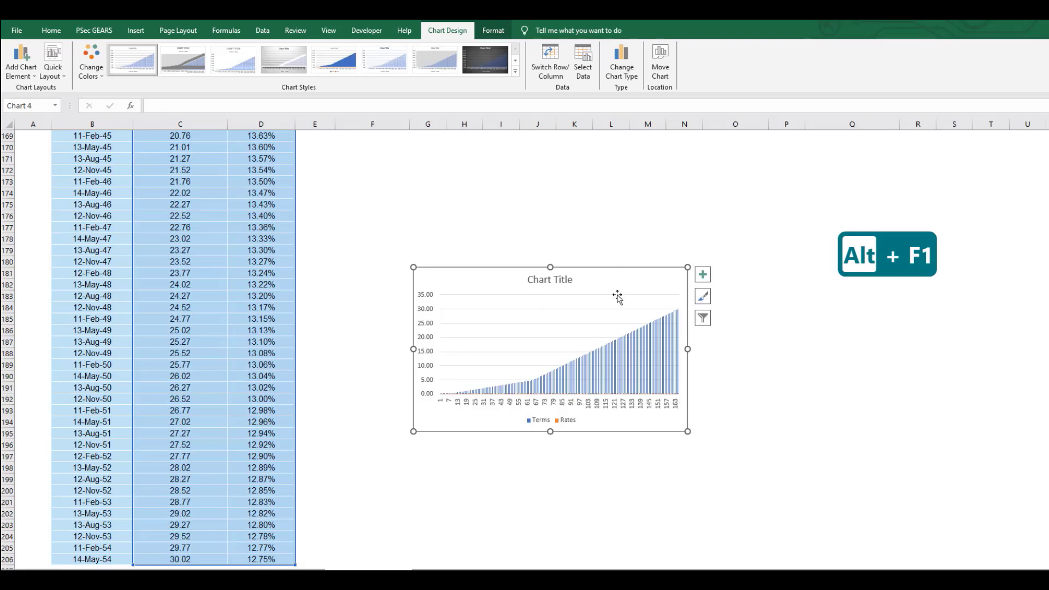
- Change the chart to an X Y scatter plotting Rates against Terms, and enlarge it on the sheet
left_click(622, 61)
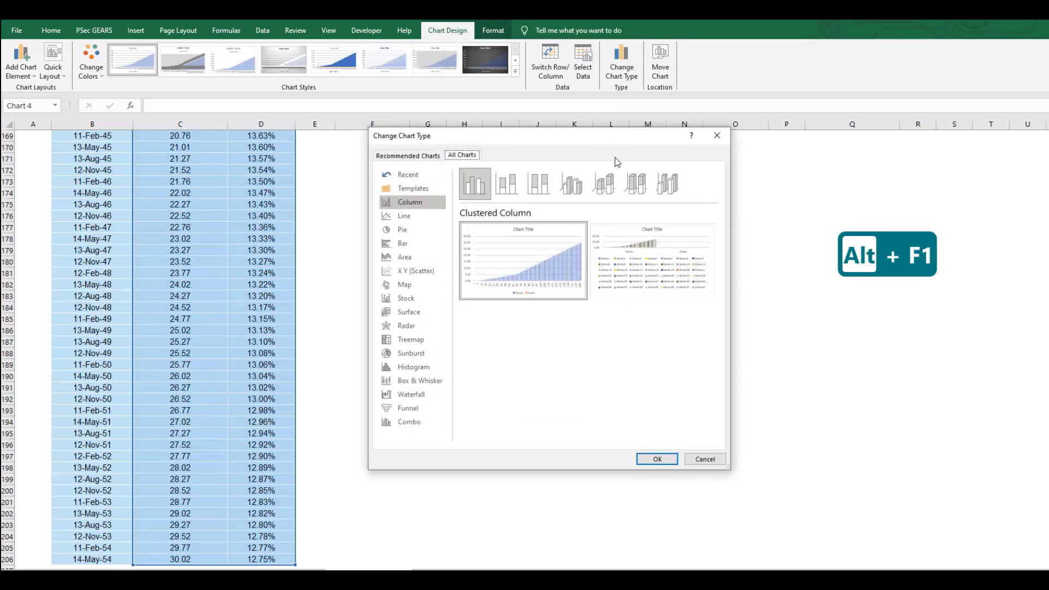
left_click(430, 221)
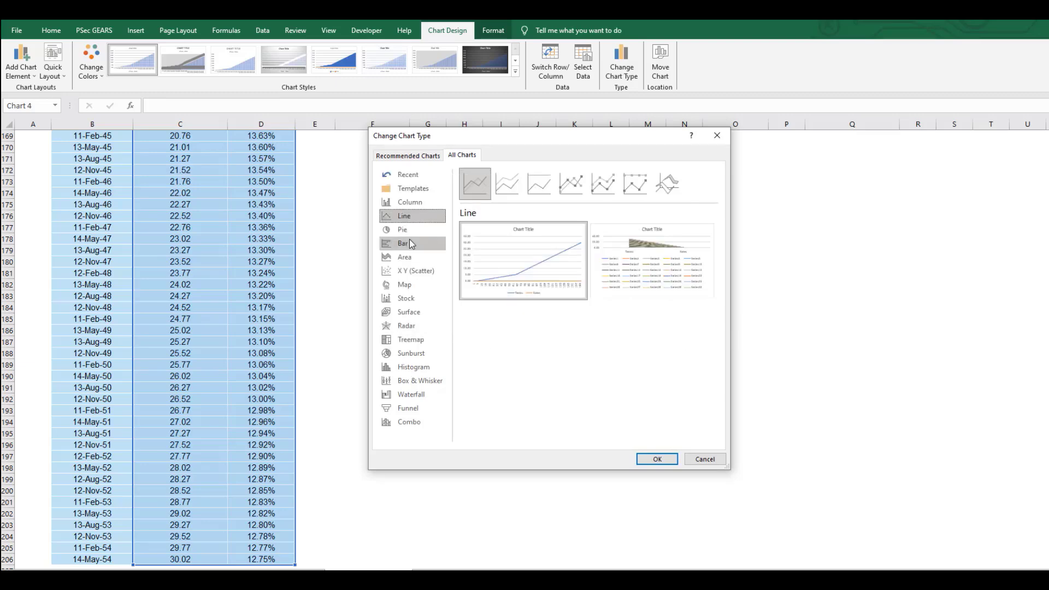
left_click(418, 274)
mouse_move(524, 262)
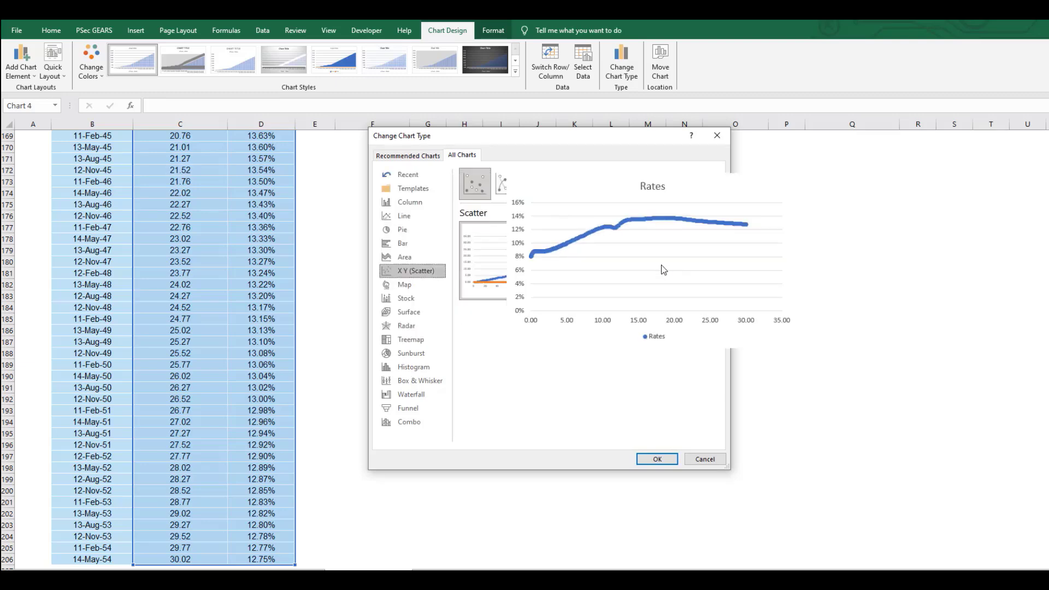
left_click(650, 459)
left_click_drag(687, 268, 781, 176)
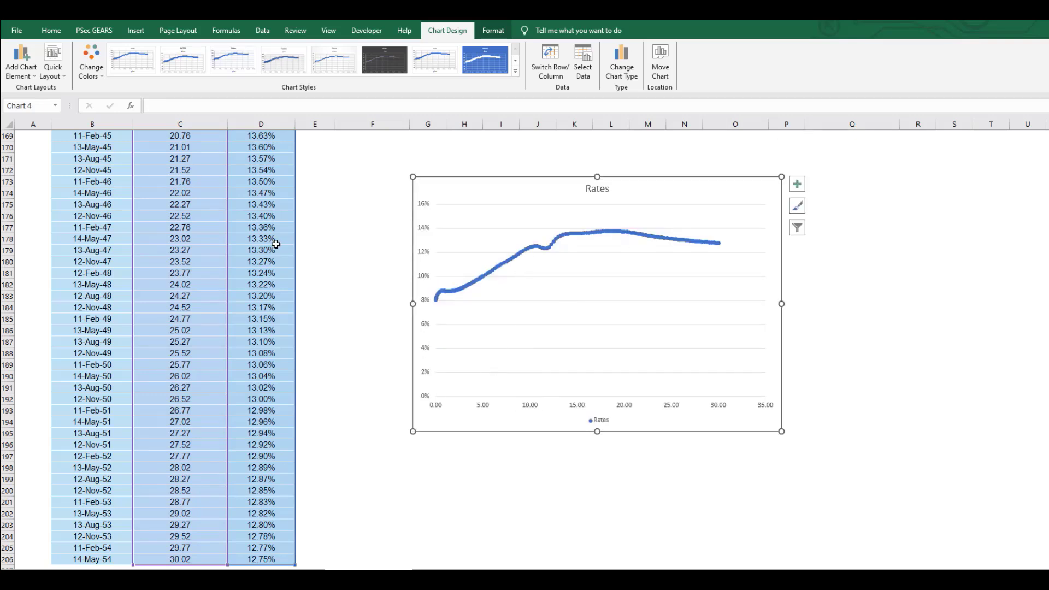
left_click(395, 229)
- Compare the Lookup Rate at Term in C27 with the Zero Curve rate in the row closest to the 10-year term
left_click(174, 233)
scroll(174, 233, "up", 20)
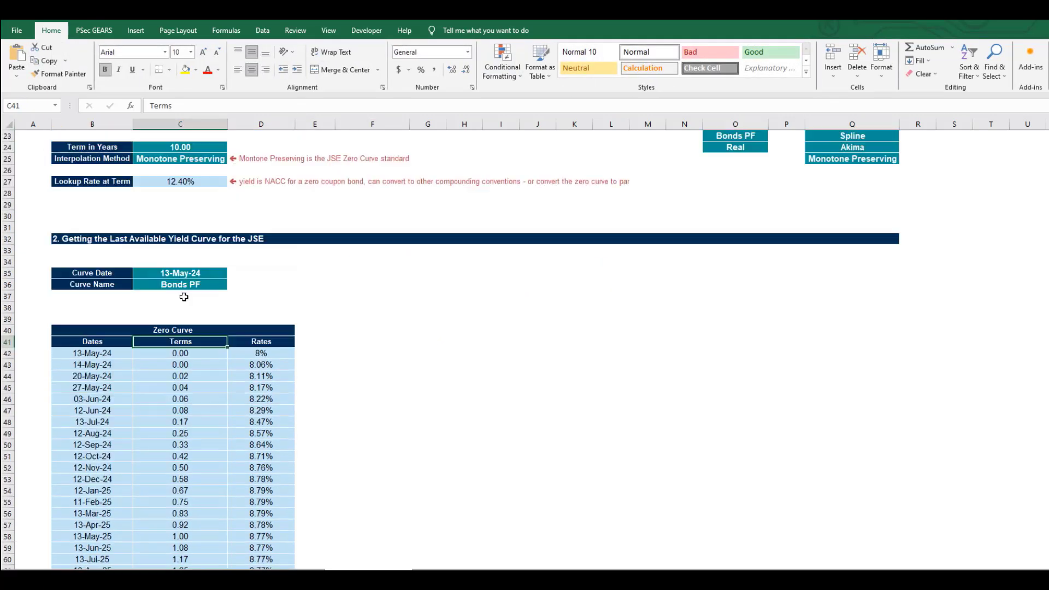
left_click(185, 217)
scroll(185, 217, "down", 5)
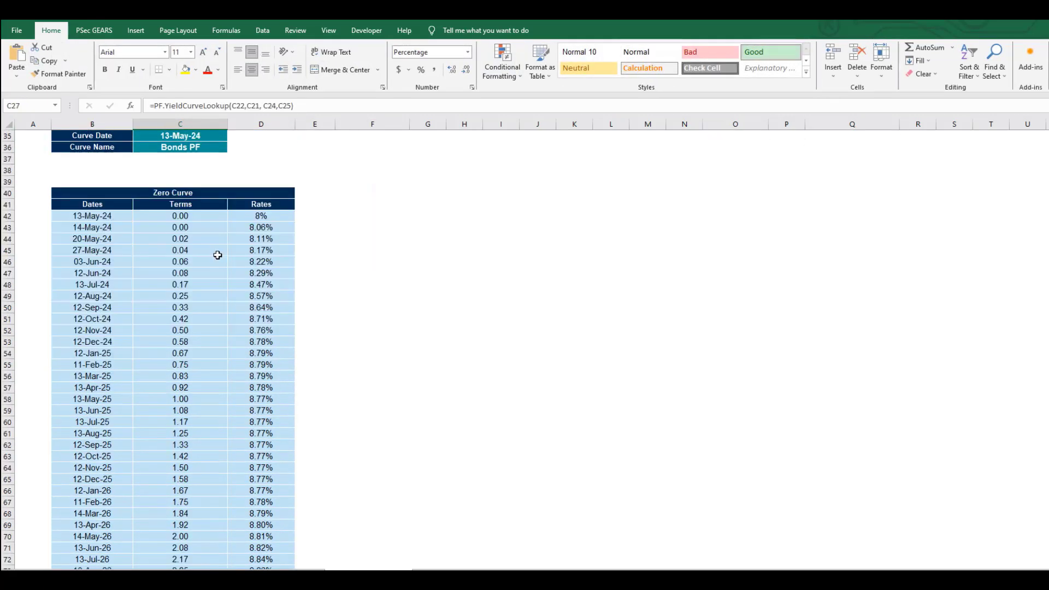
left_click(158, 395)
scroll(160, 396, "down", 10)
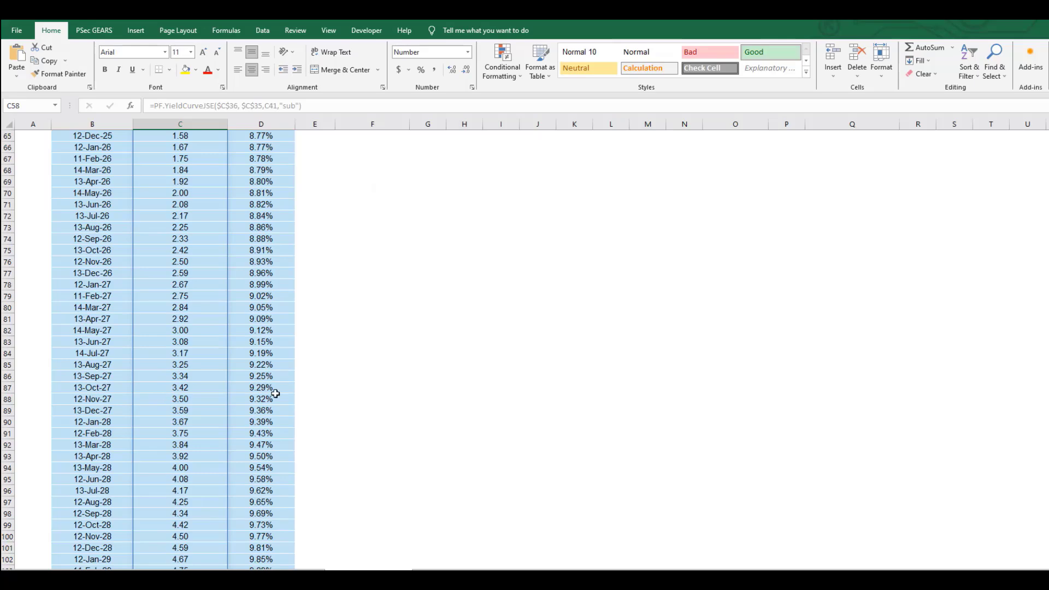
scroll(227, 389, "up", 18)
scroll(241, 330, "down", 20)
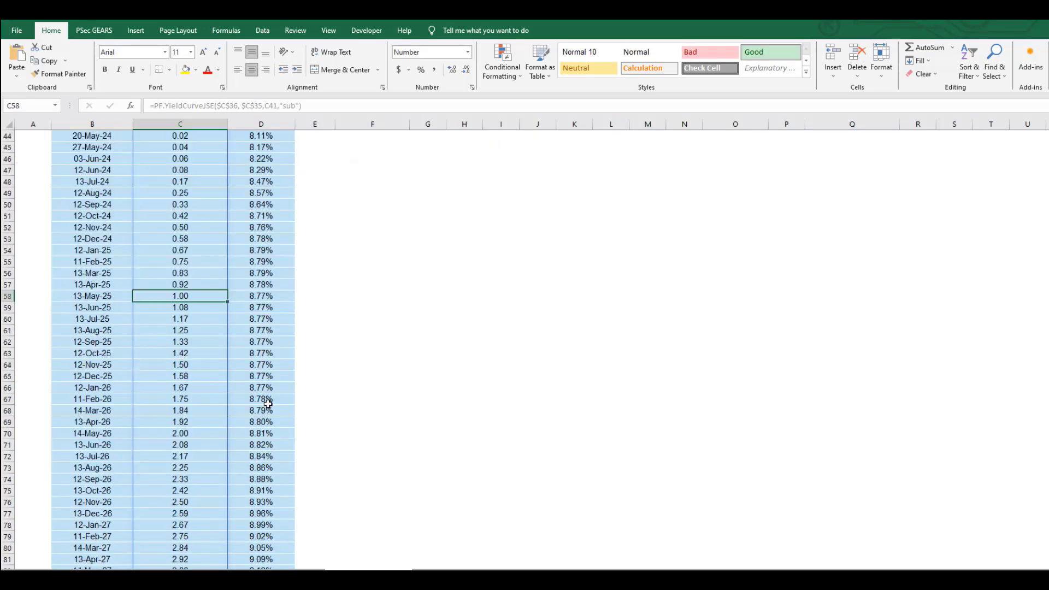
scroll(220, 298, "up", 2)
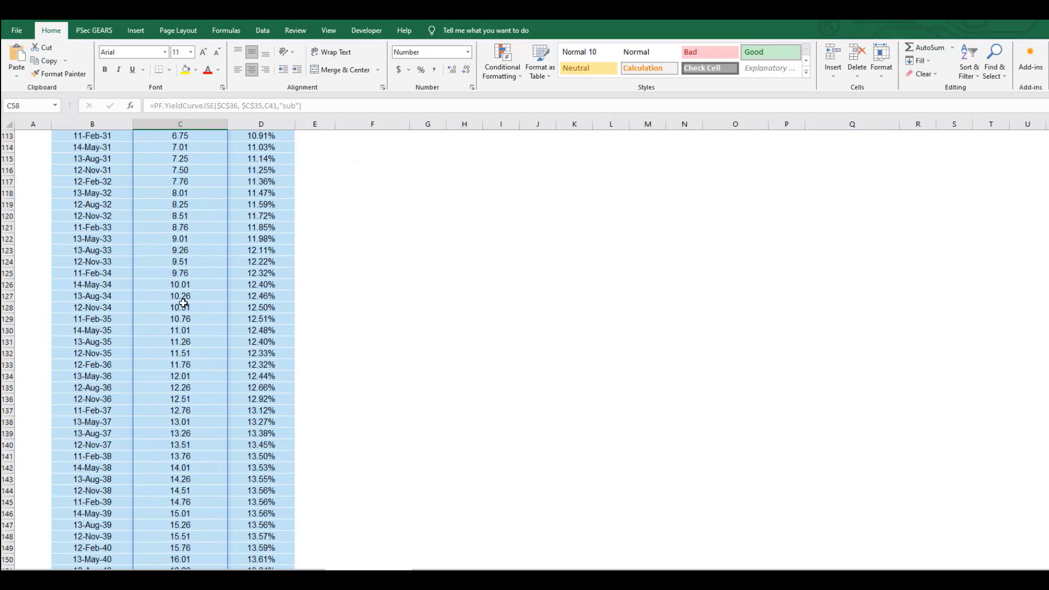
left_click(181, 284)
left_click(249, 284)
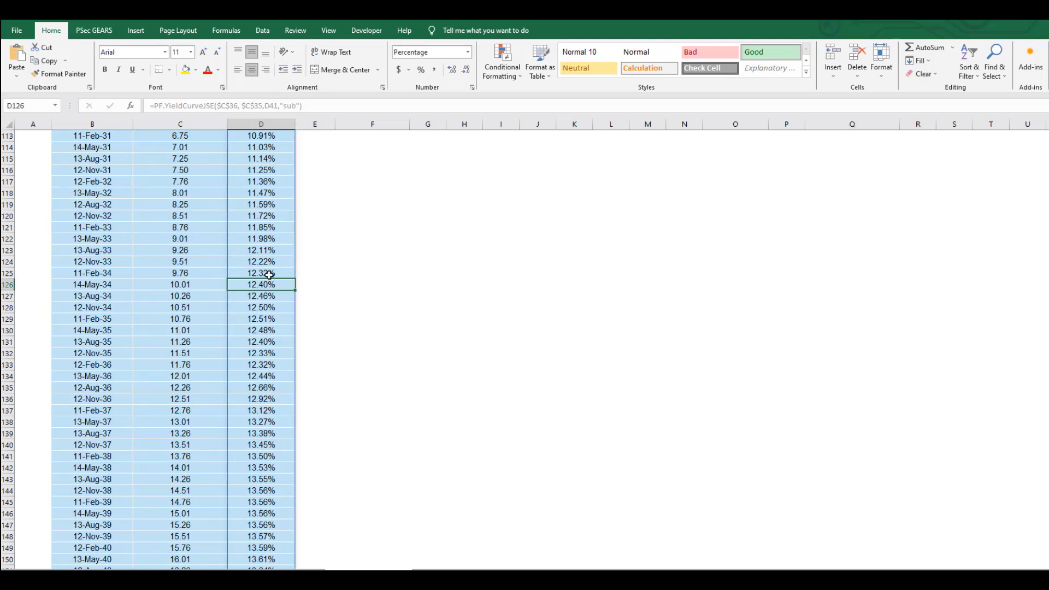
- Review the end of the curve, its chart and the section 3 interpolation inputs, and recheck the lookup rate in C27
scroll(265, 293, "down", 8)
scroll(265, 293, "down", 20)
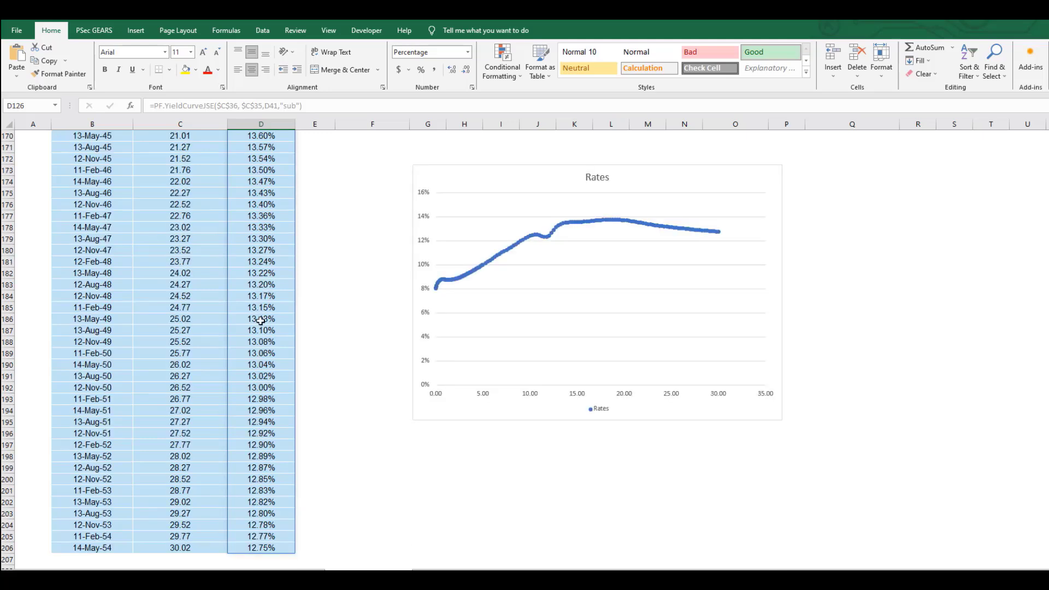
scroll(269, 267, "up", 2)
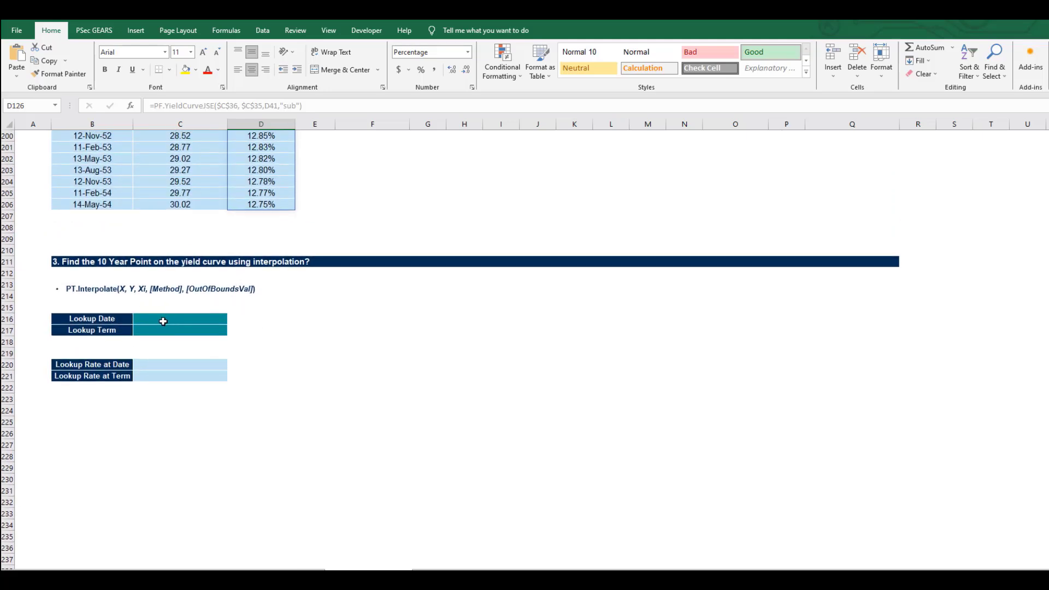
scroll(234, 295, "up", 20)
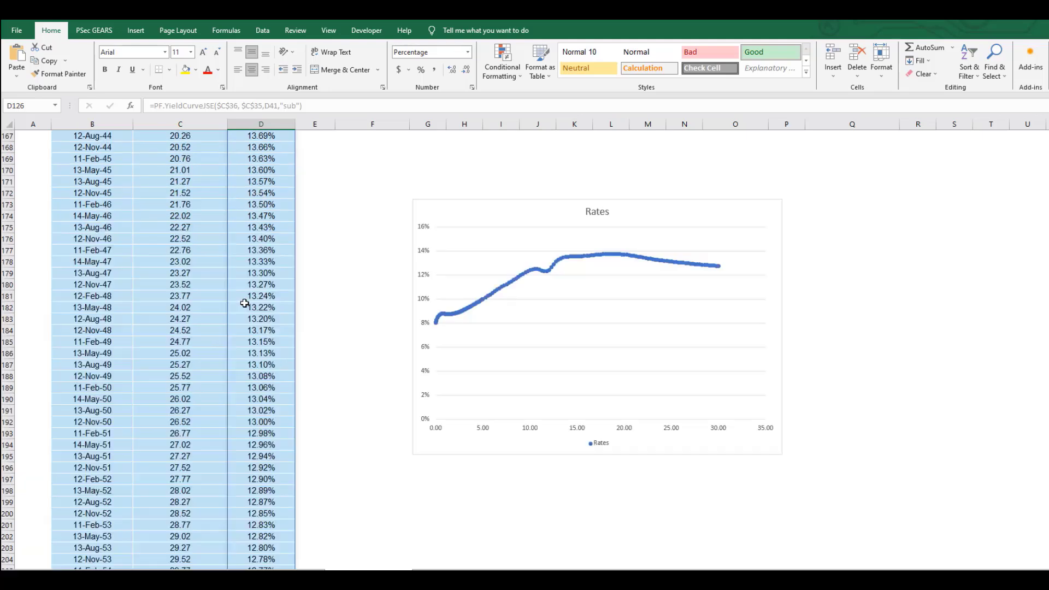
scroll(225, 281, "up", 2)
left_click(182, 307)
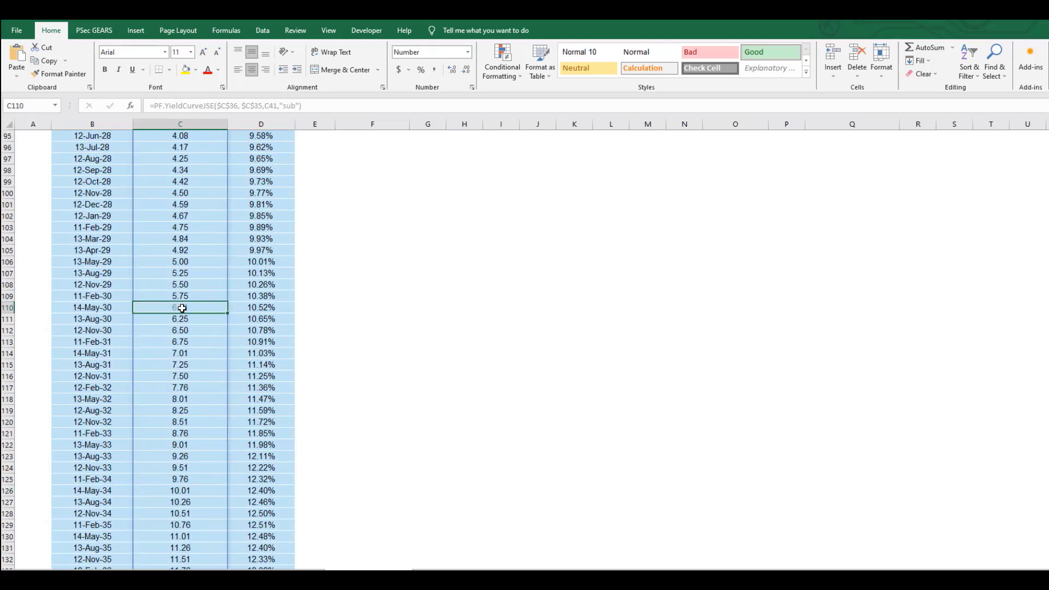
key("Up")
key("ctrl+Up")
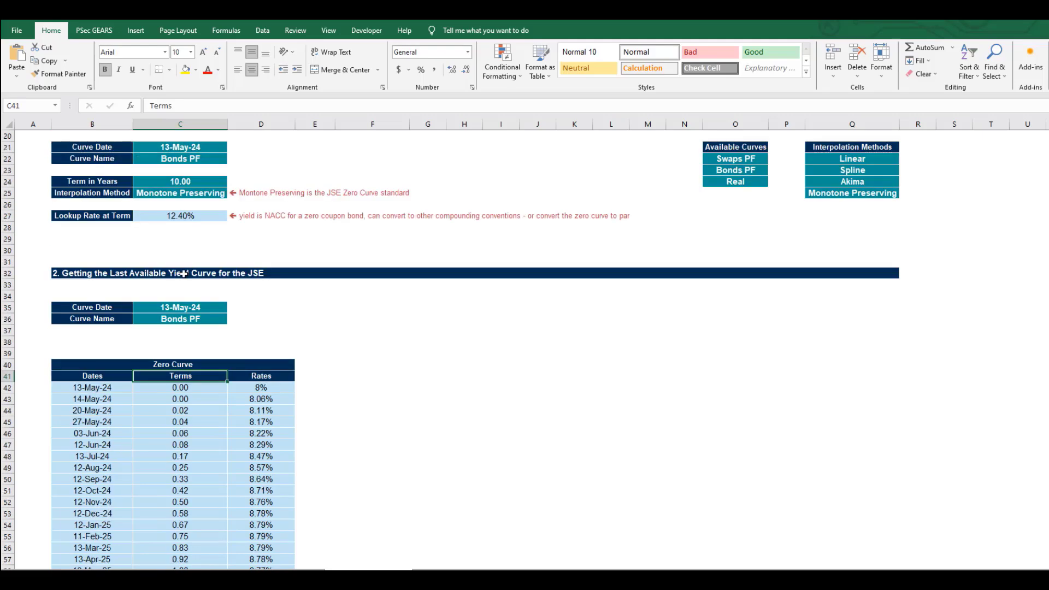
left_click(175, 216)
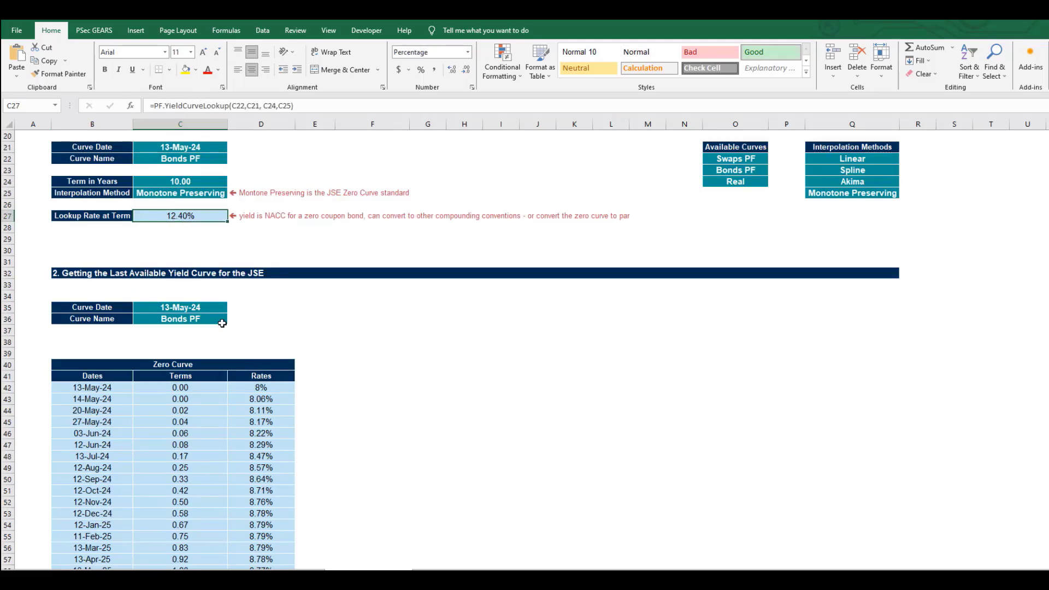
- Link the Lookup Date cell C216 in section 3 to the Curve Date in C21
left_click(200, 362)
key("ctrl+Down")
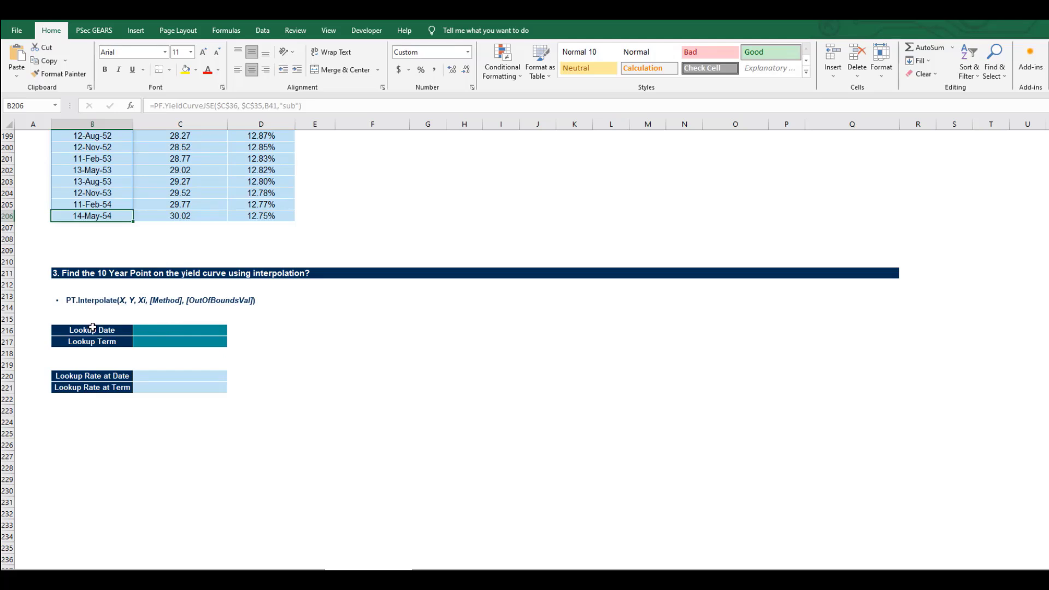
left_click(169, 331)
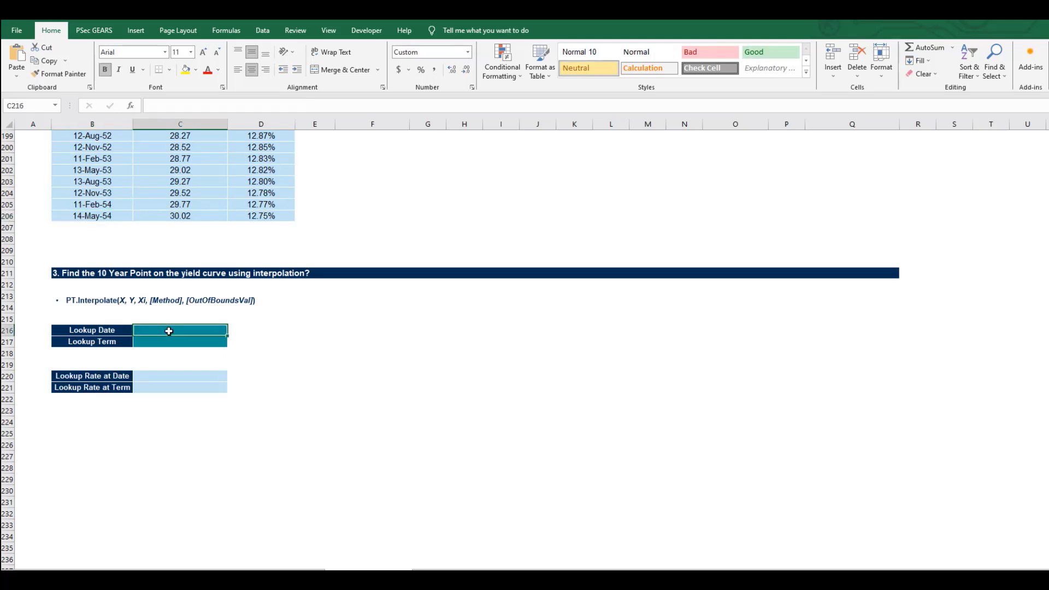
type("=")
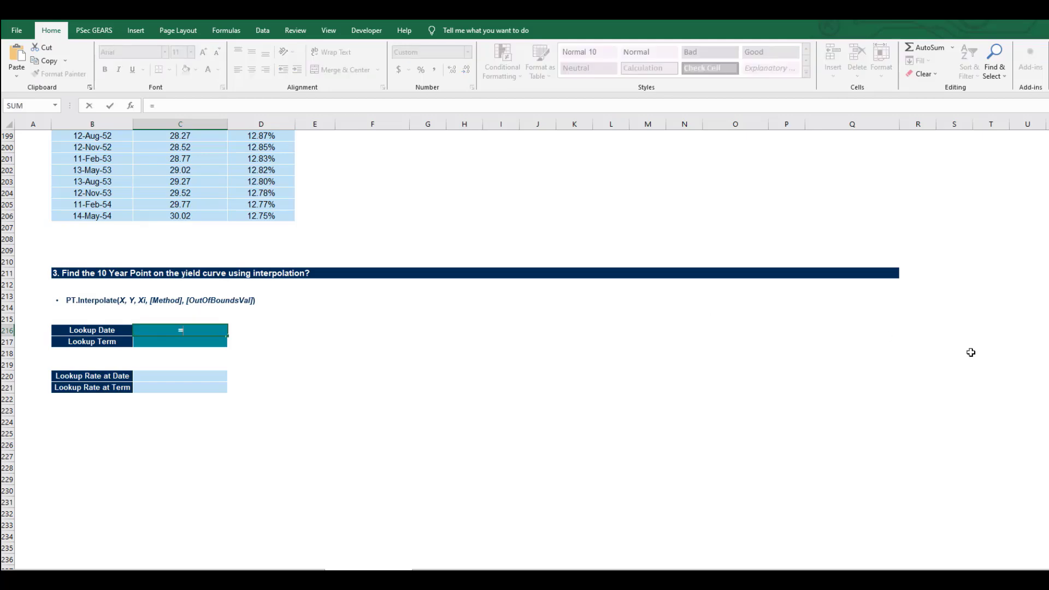
scroll(229, 370, "up", 20)
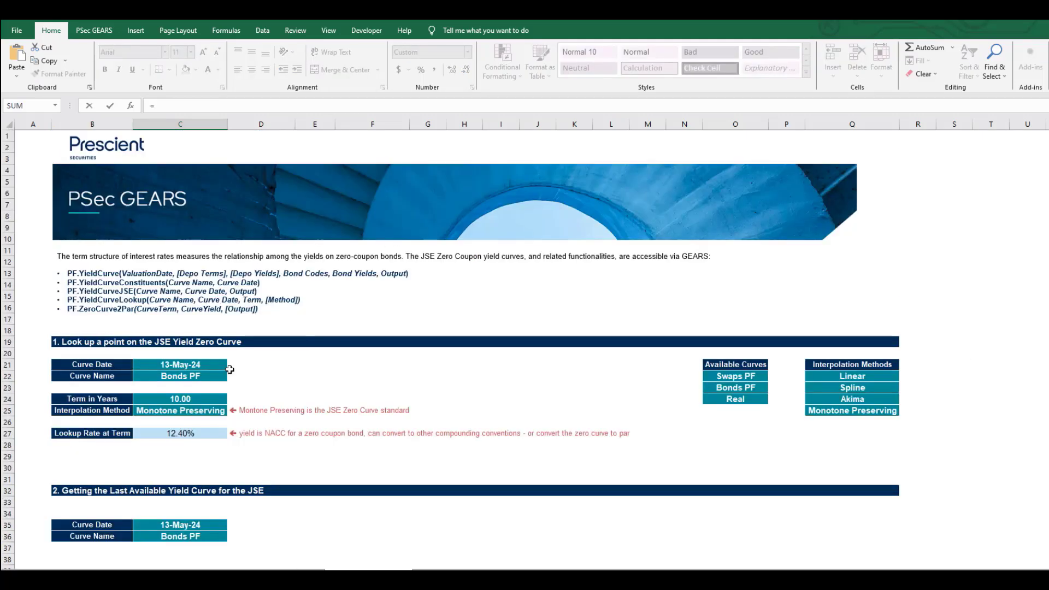
left_click(180, 366)
key("Return")
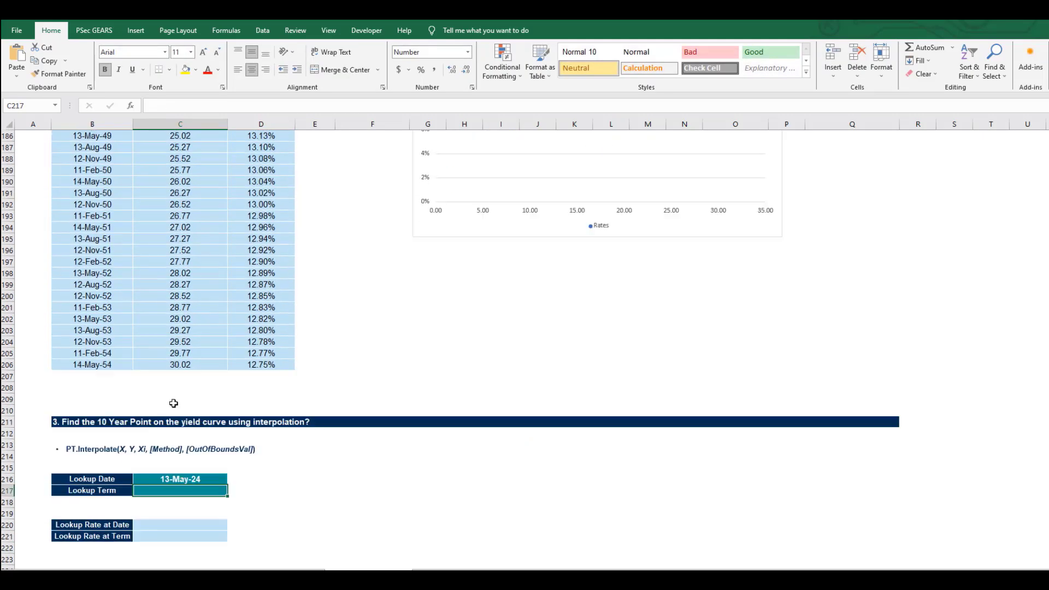
- Set the Lookup Term in C217 to 10
key("Up")
key("Down")
type("=C2")
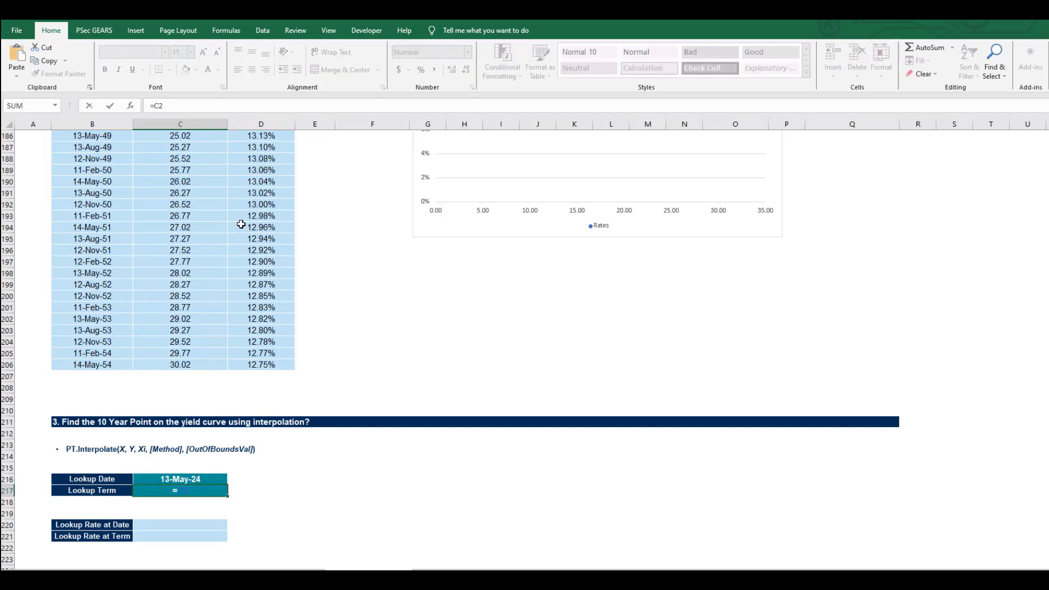
key("Escape")
type("10")
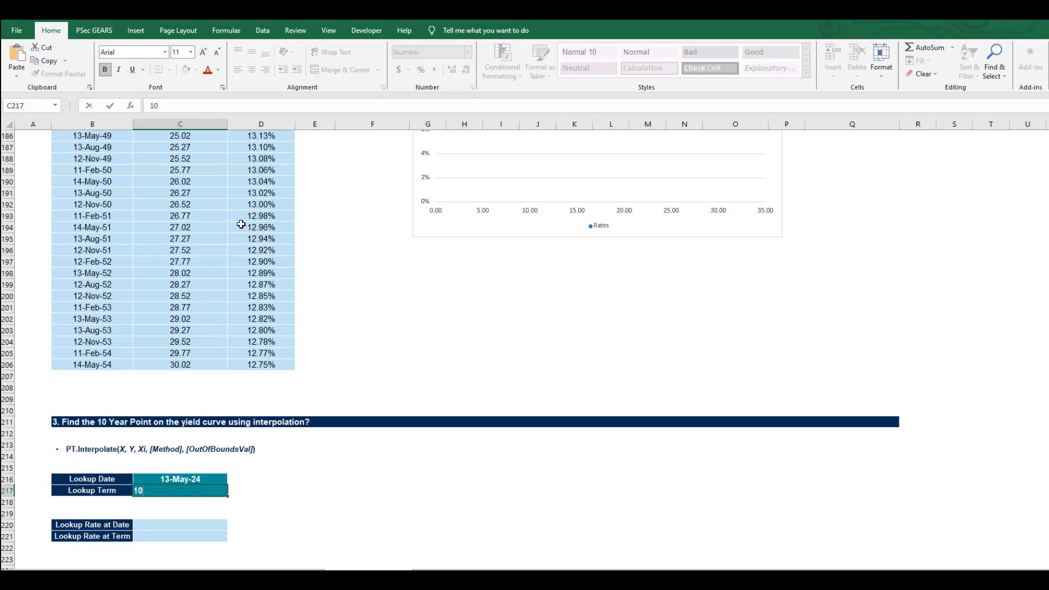
key("Return")
- Begin a PT.Interpolate formula in the Lookup Rate at Date cell C220
key("Down")
key("Down")
scroll(241, 225, "down", 3)
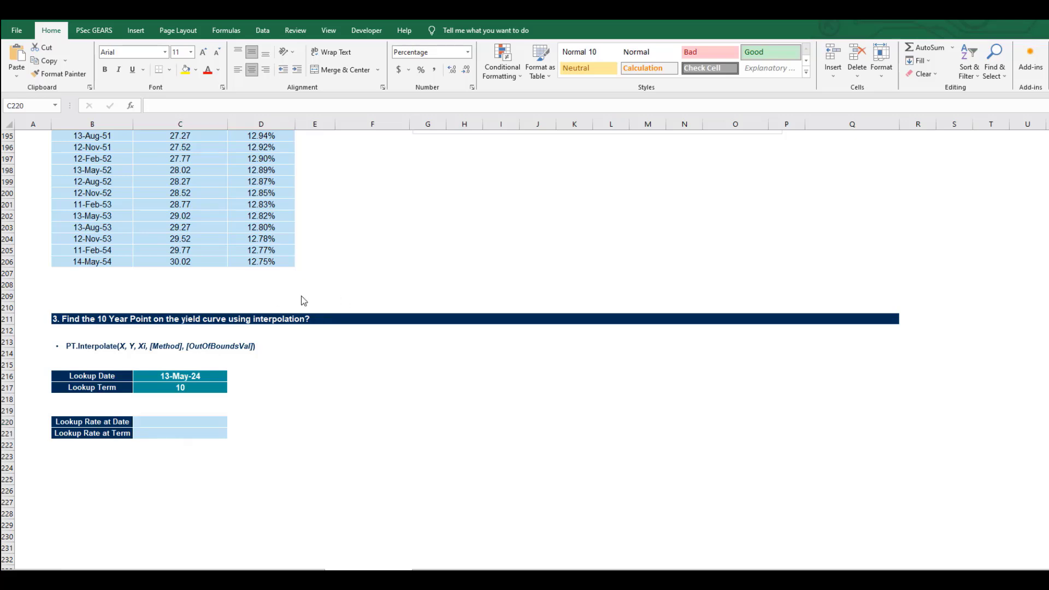
left_click(156, 418)
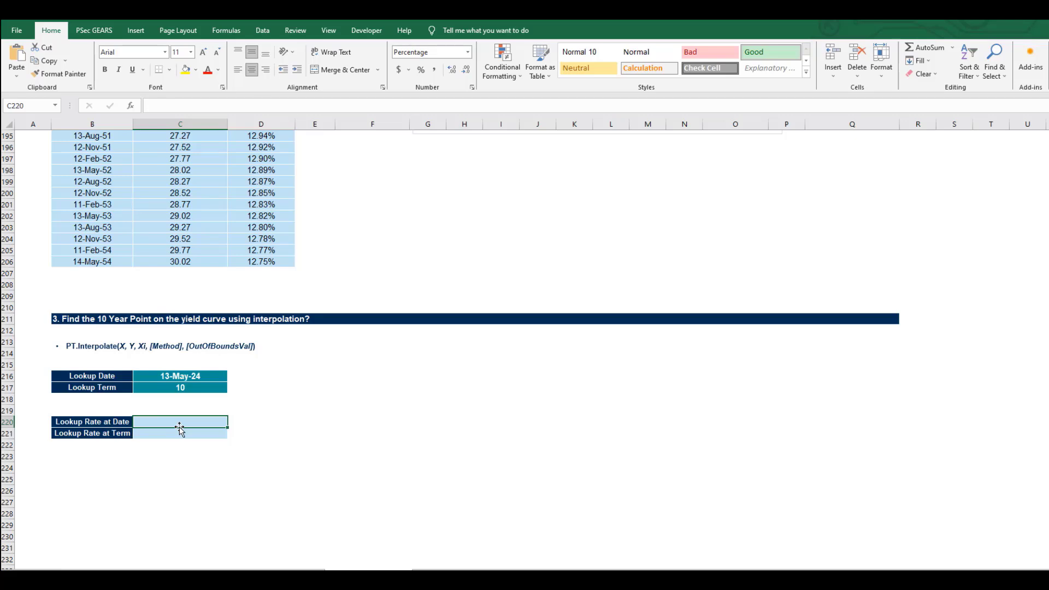
type("=P")
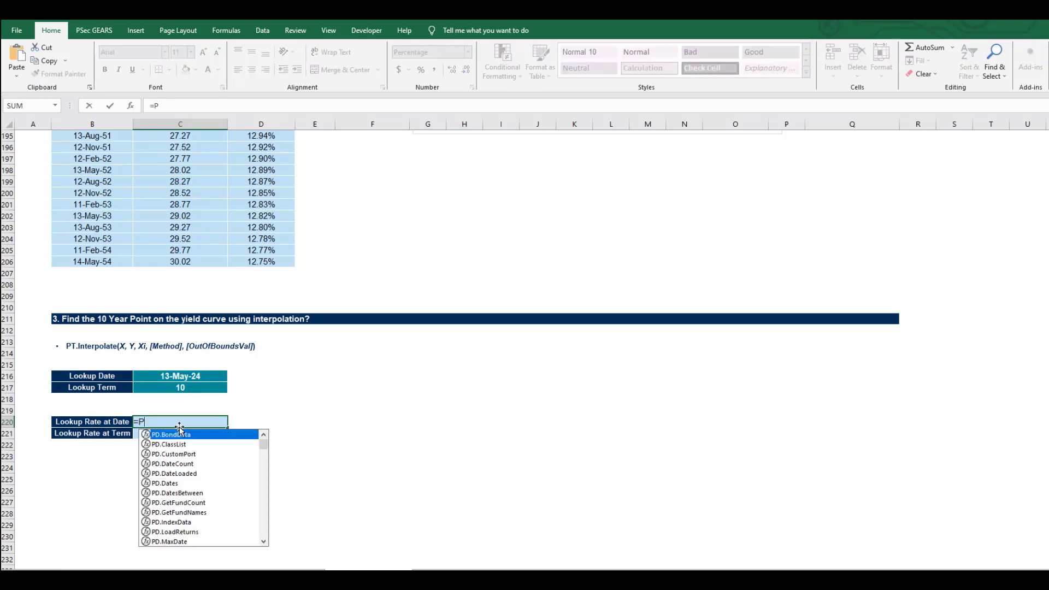
type("T.In")
key("Tab")
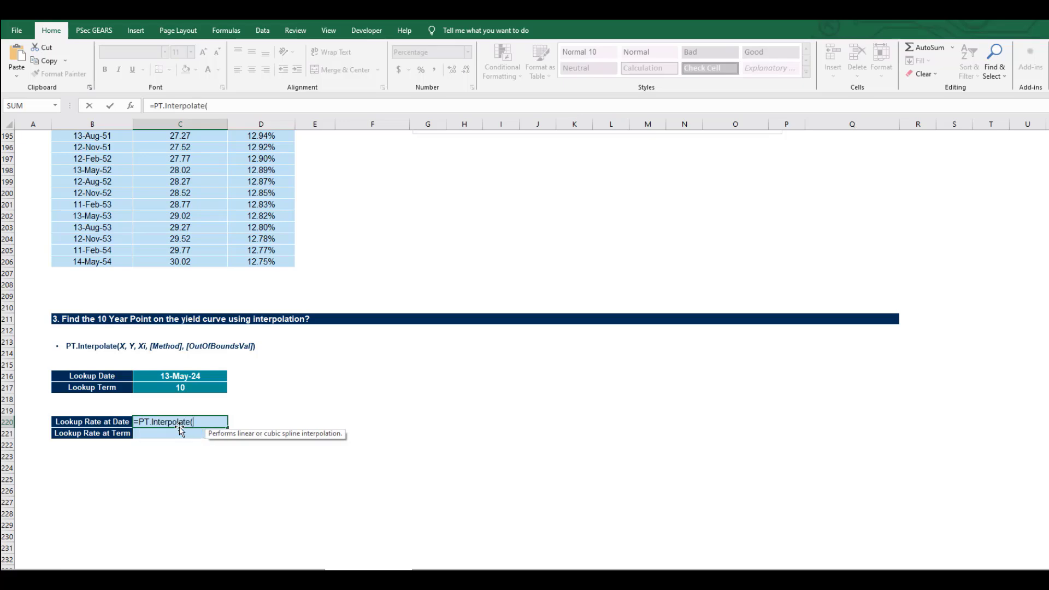
- Use the Zero Curve table's full Dates range B42# as the X argument of the PT.Interpolate formula
scroll(117, 306, "up", 1)
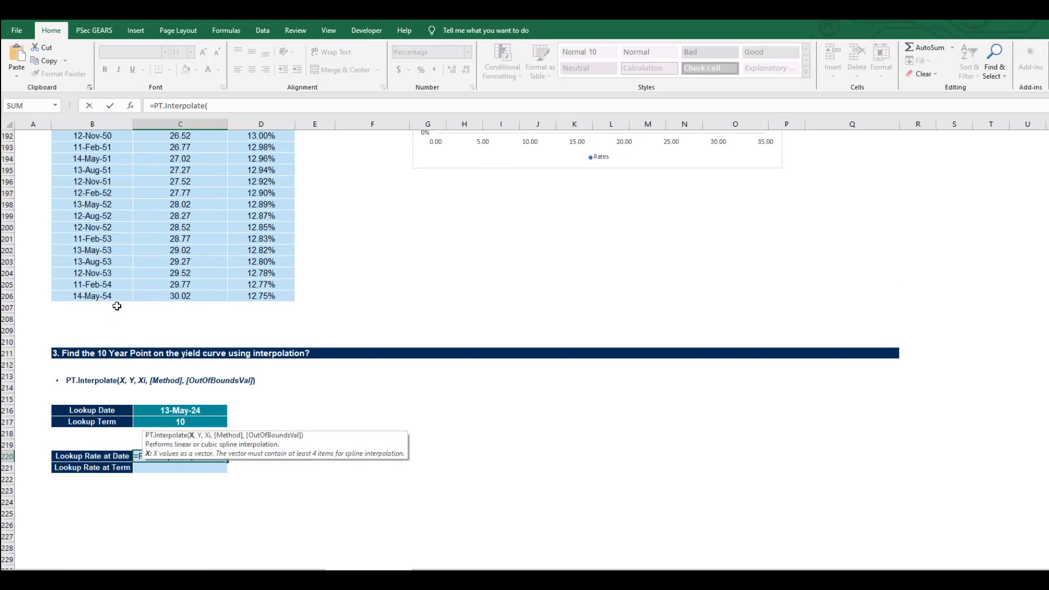
scroll(117, 306, "up", 20)
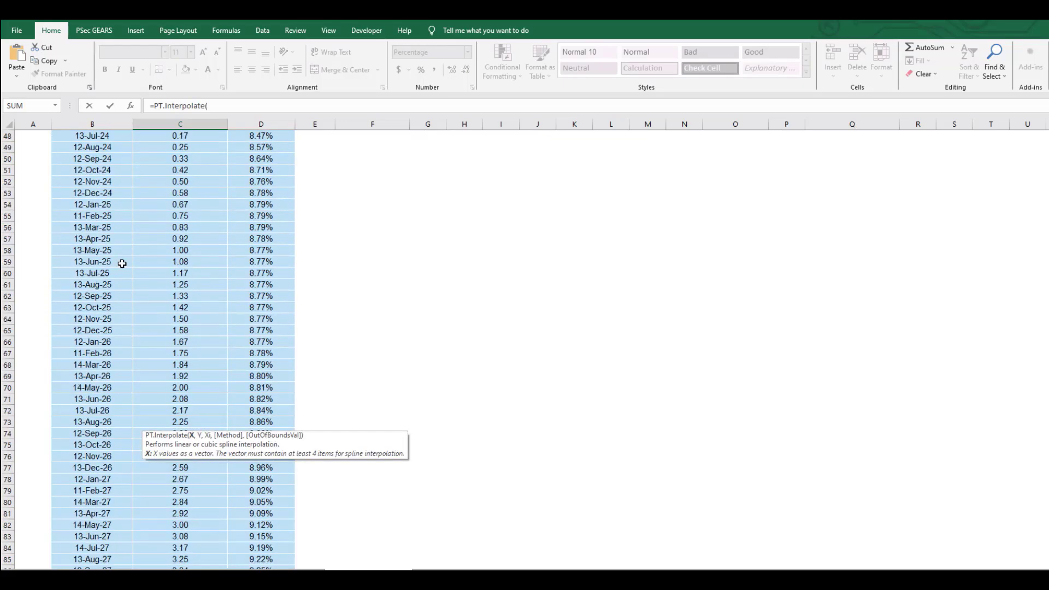
scroll(121, 264, "up", 10)
left_click(91, 413)
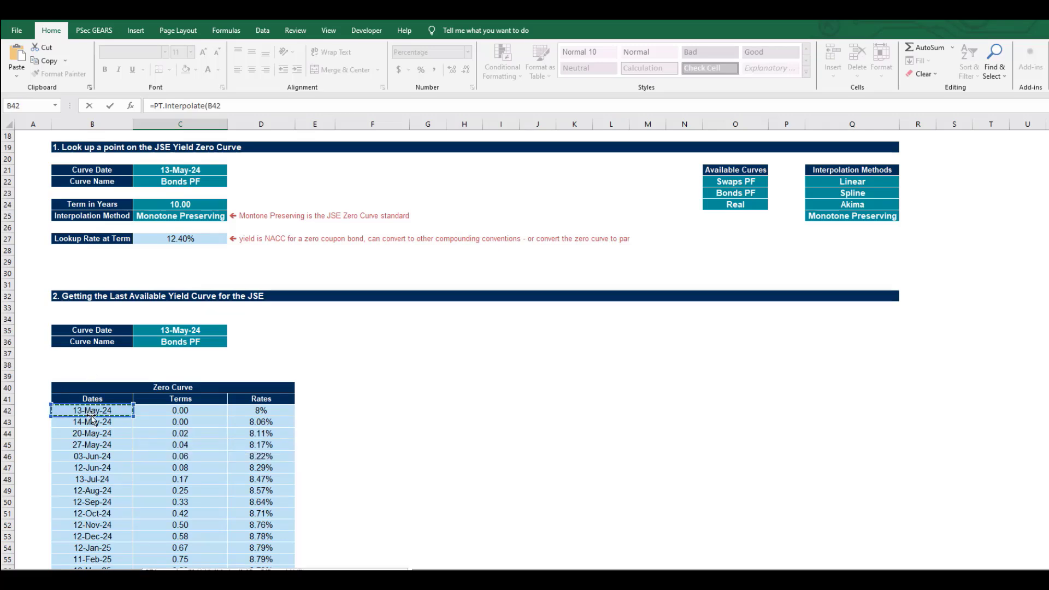
key("ctrl+shift+Down")
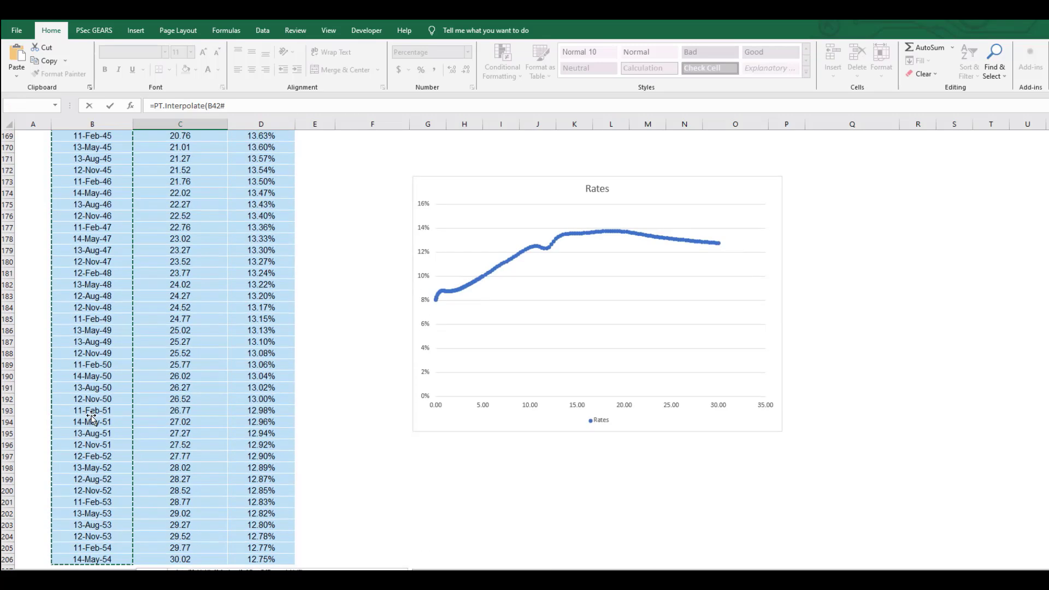
- Replace the X argument of the PT.Interpolate formula in C220 with the absolute Dates range $B$42:$B$206
left_click(236, 106)
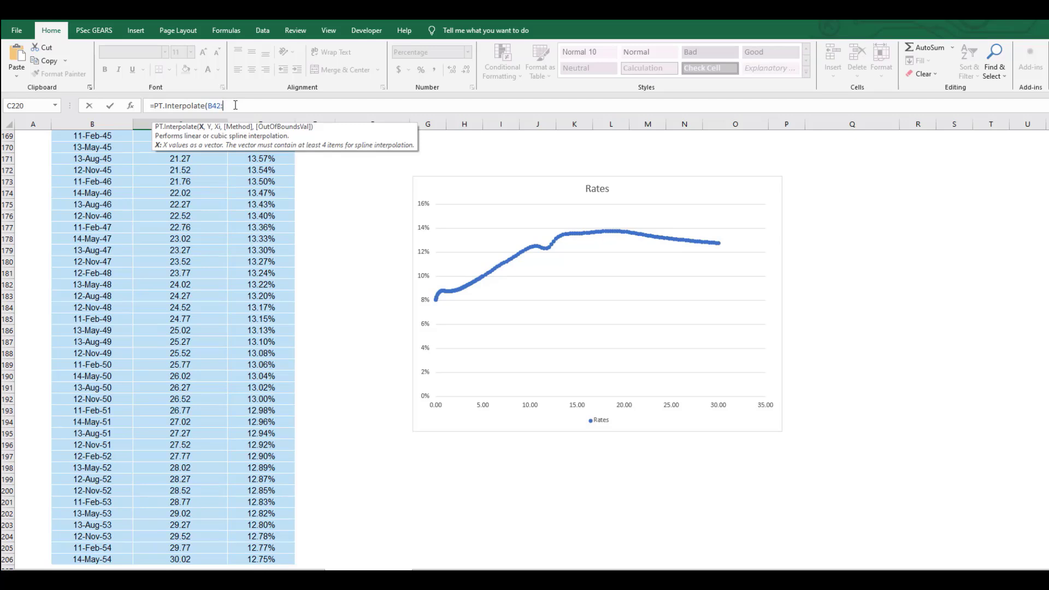
type("B206")
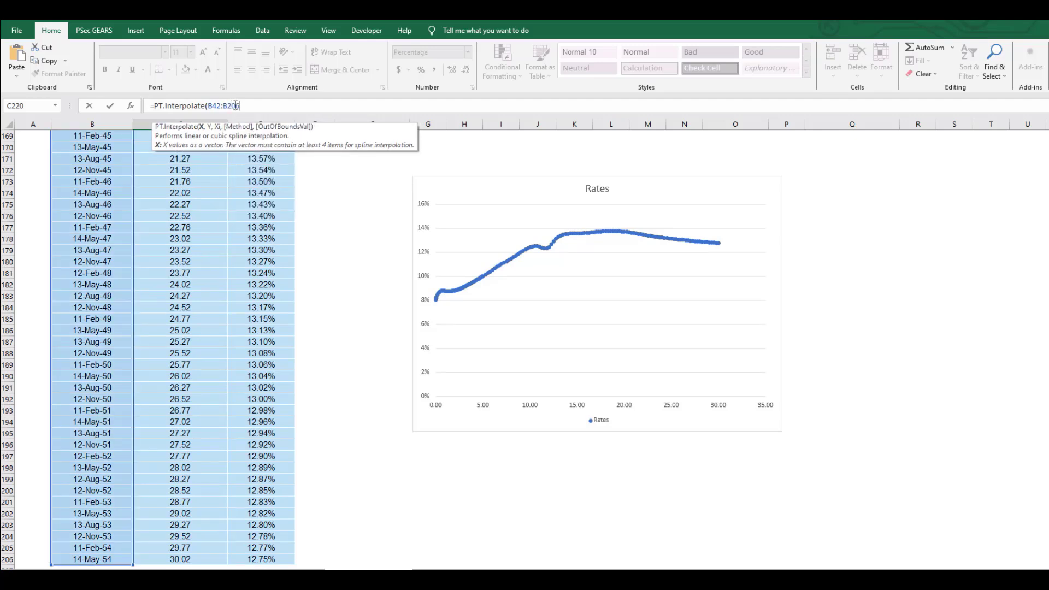
key("F4")
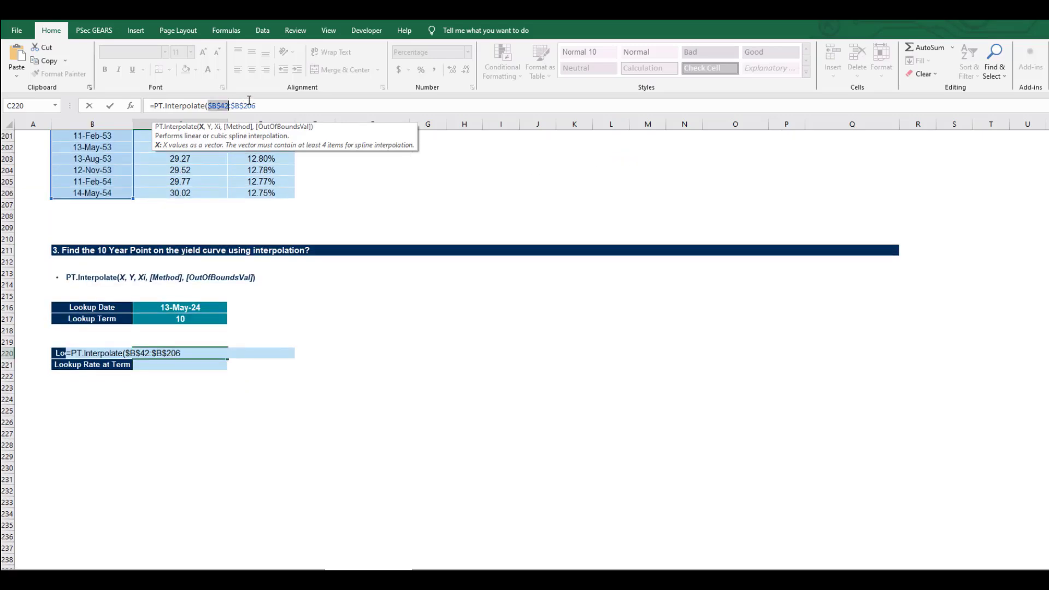
left_click(268, 105)
type(",")
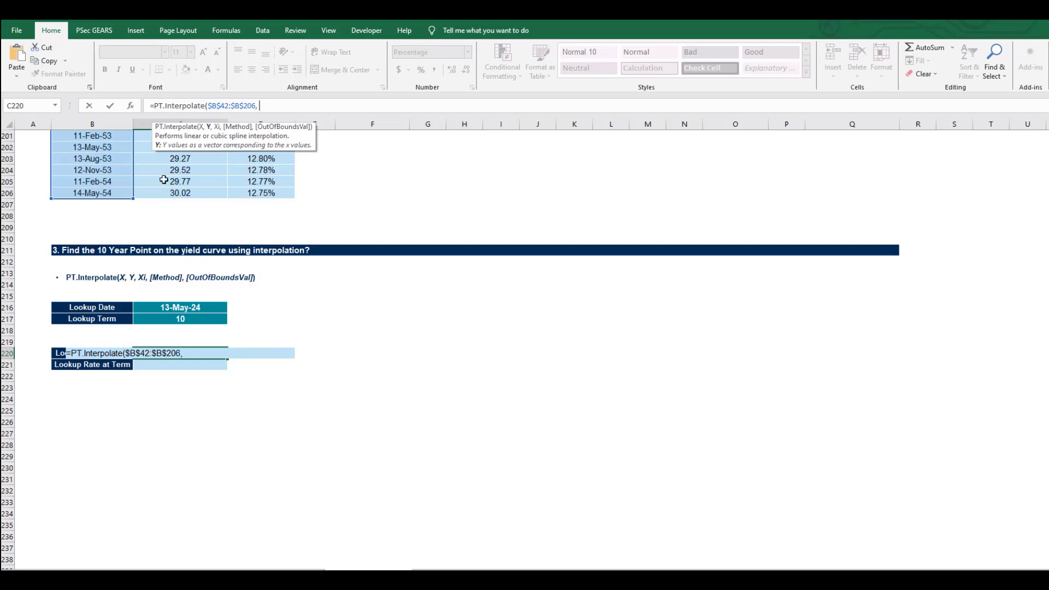
- Add the Zero Curve table's Rates range $D$42:$D$206 as the Y argument, reusing the X range with its column letters changed to D
left_click_drag(256, 105, 208, 105)
key("ctrl+c")
left_click(279, 107)
key("ctrl+v")
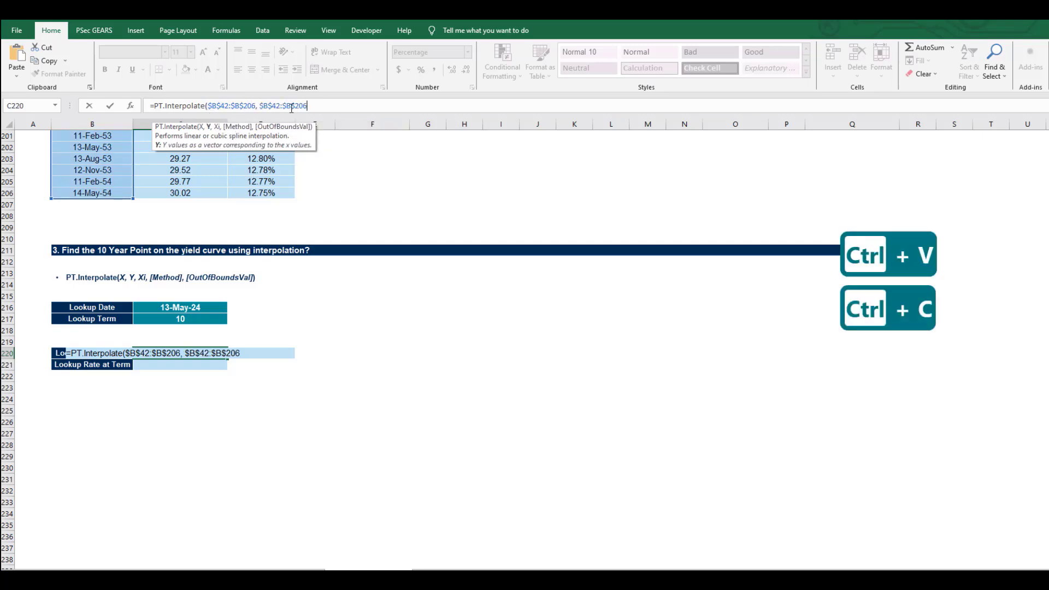
key("Left")
key("Left")
key("Left")
key("Left")
key("Left")
key("Left")
key("Left")
key("Left")
key("Left")
key("Left")
key("BackSpace")
type("D")
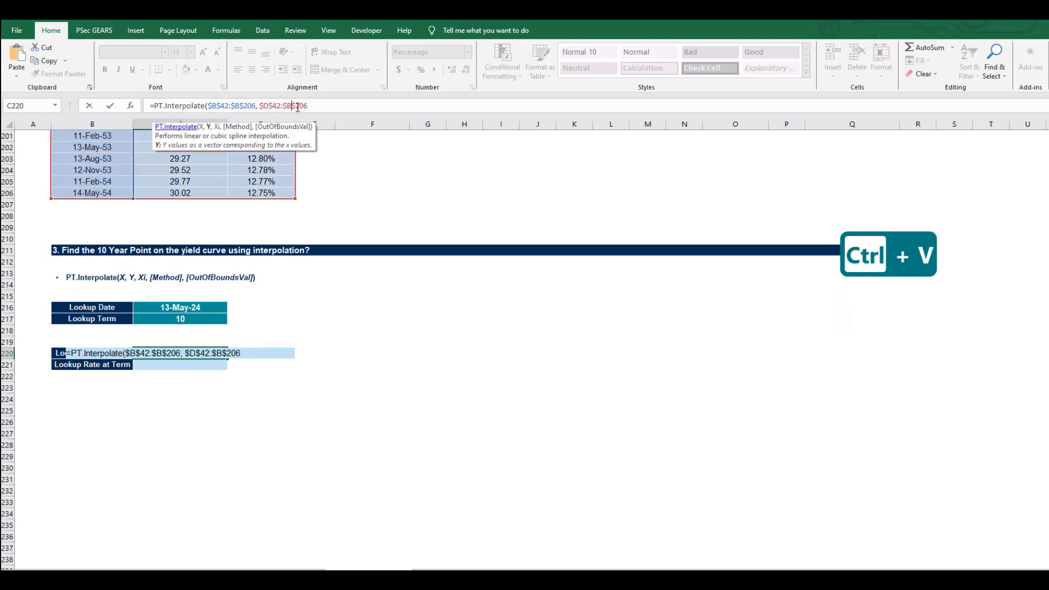
key("Right")
key("Right")
key("Right")
key("Right")
key("Right")
key("Right")
key("BackSpace")
type("D")
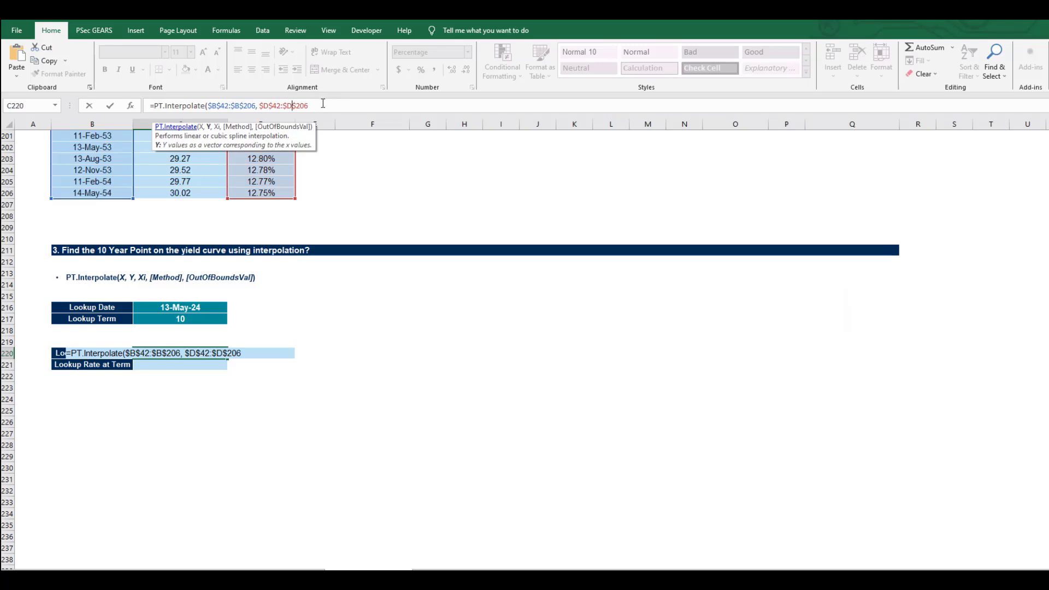
key("End")
type(", ")
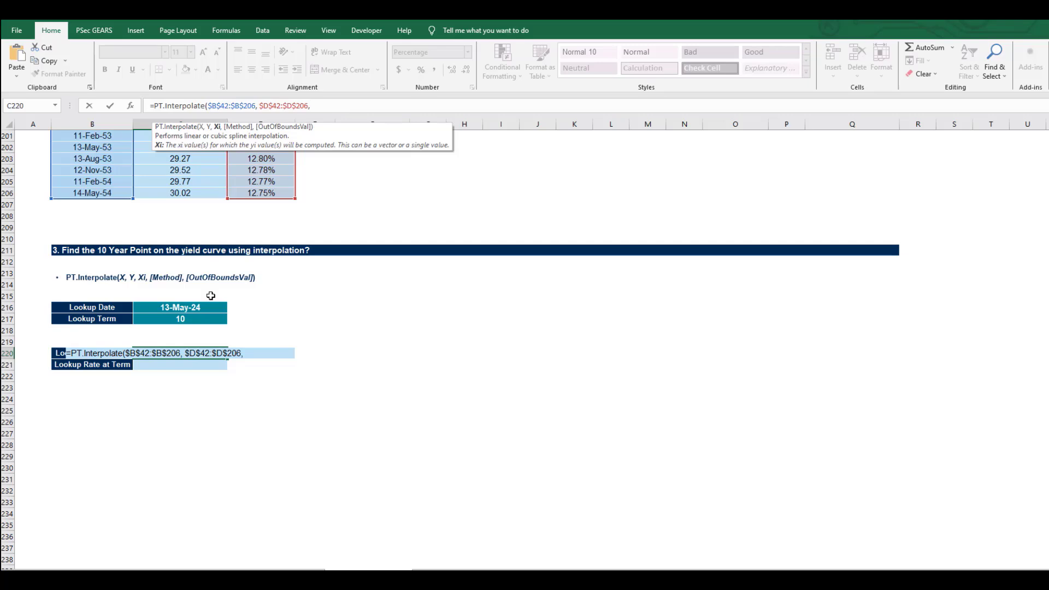
- Enter PT.AddMonths(C216, 10*12) as the Xi argument of the formula in C220
type("PT")
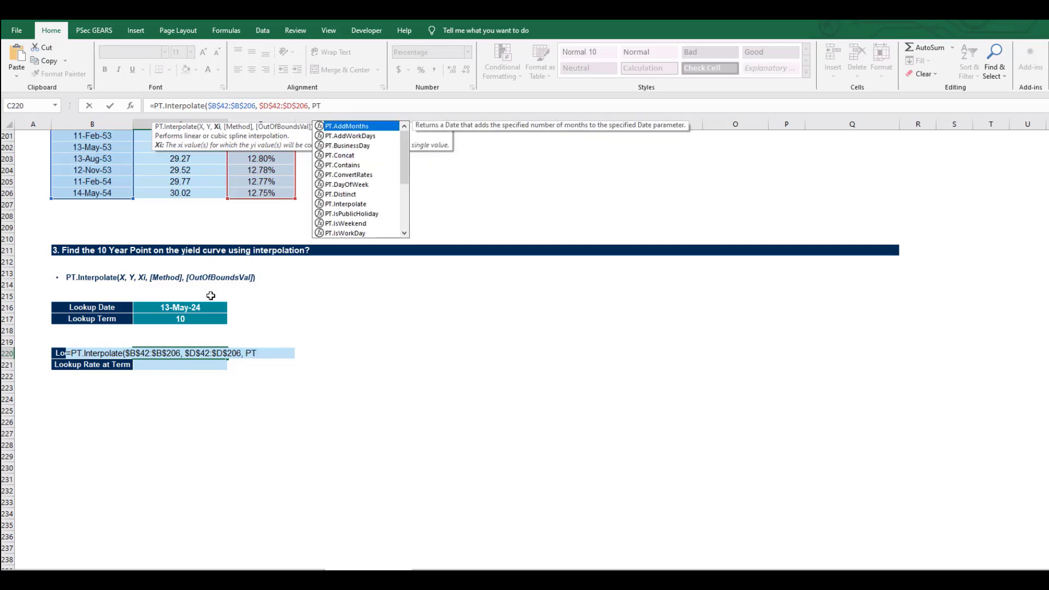
type(".")
key("Tab")
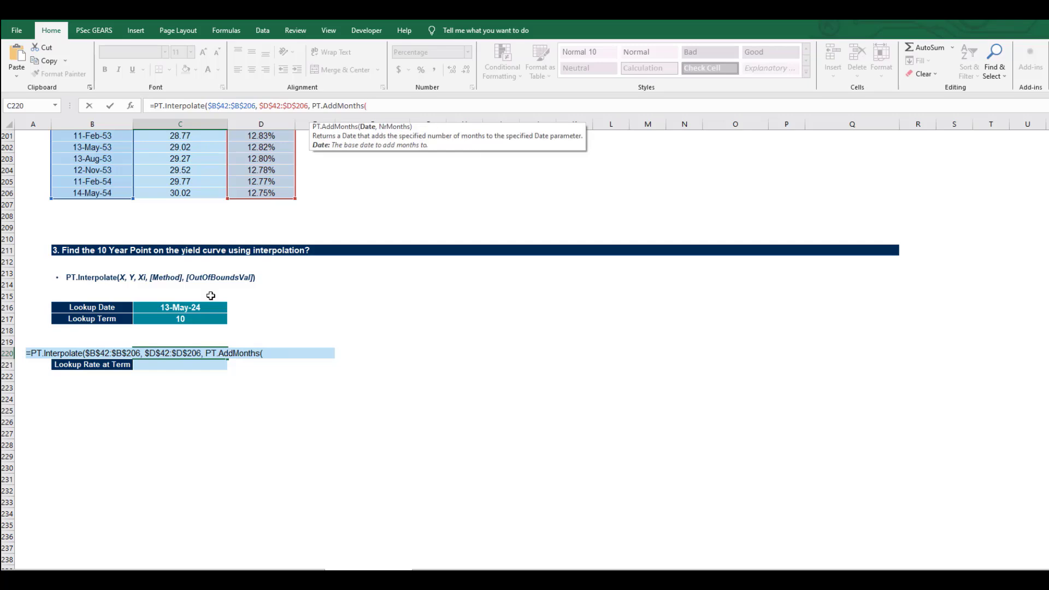
left_click(181, 309)
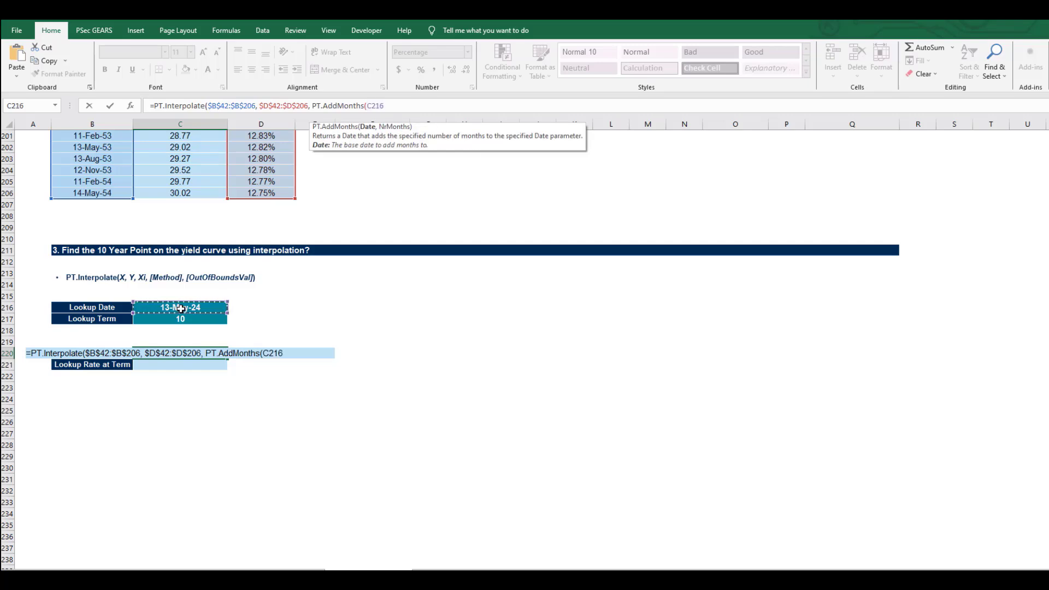
type(",")
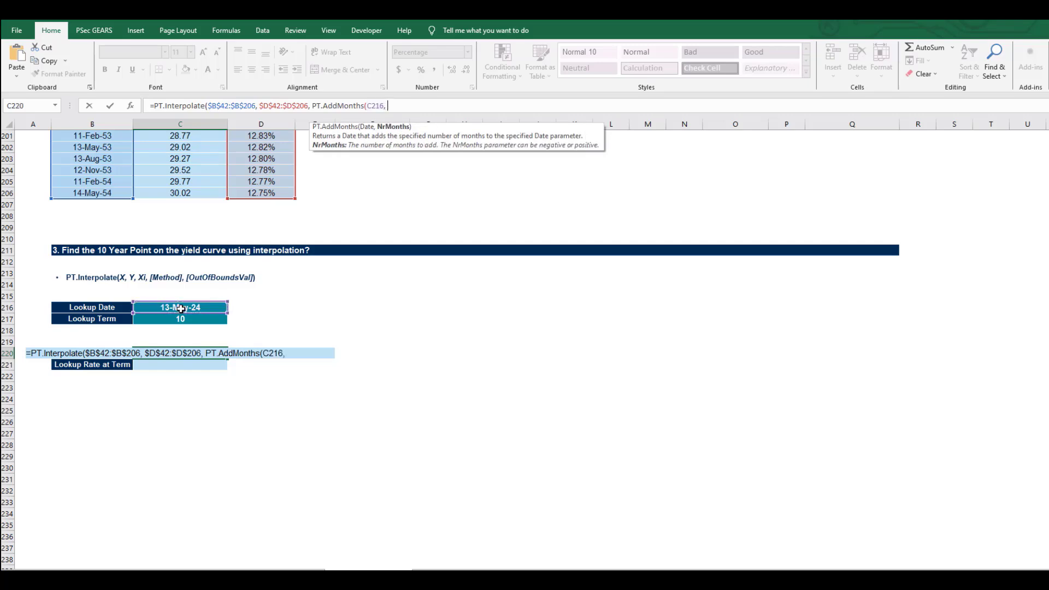
type(" 10*12)")
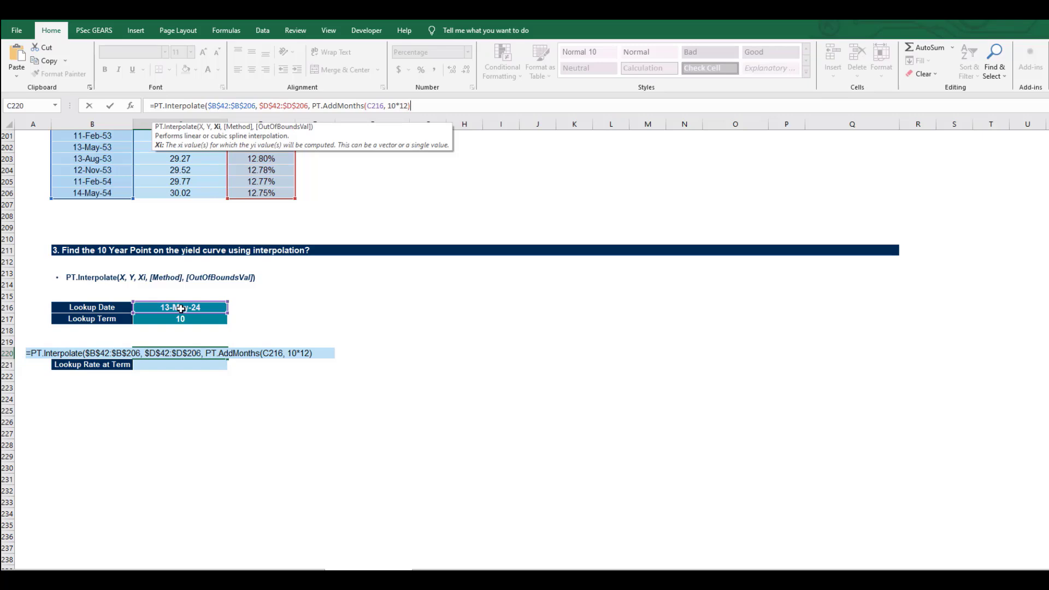
- Complete the Lookup Rate at Date formula with "MP" as the interpolation method
type(", \"")
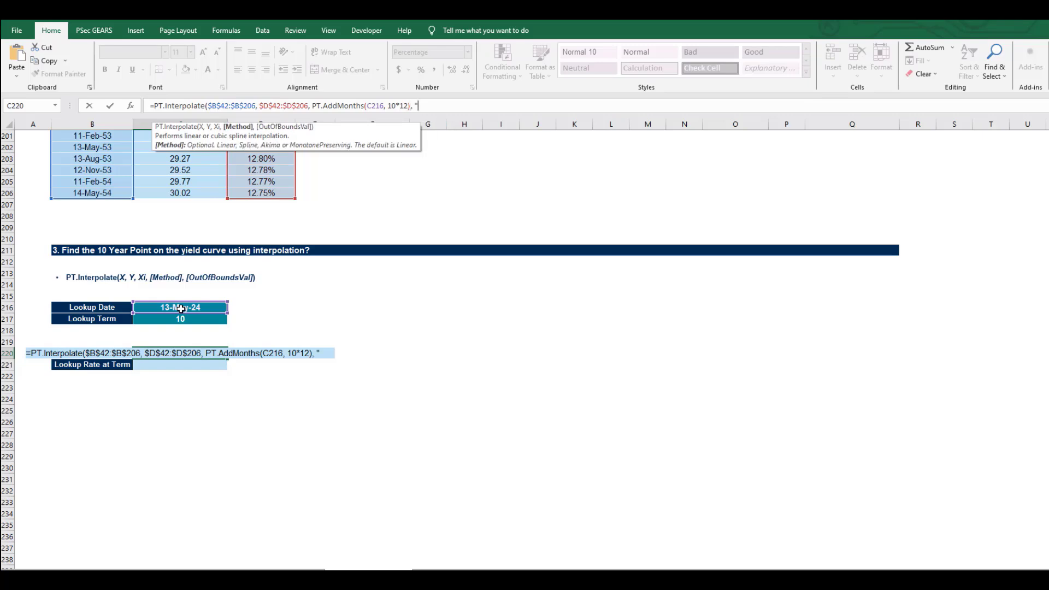
type("MP\")")
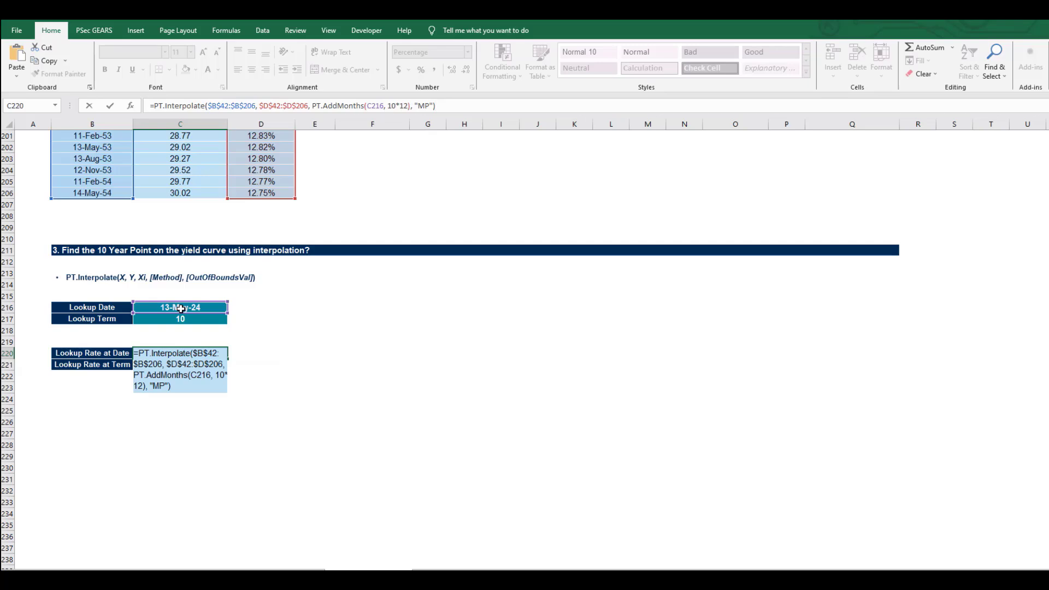
key("ctrl+Return")
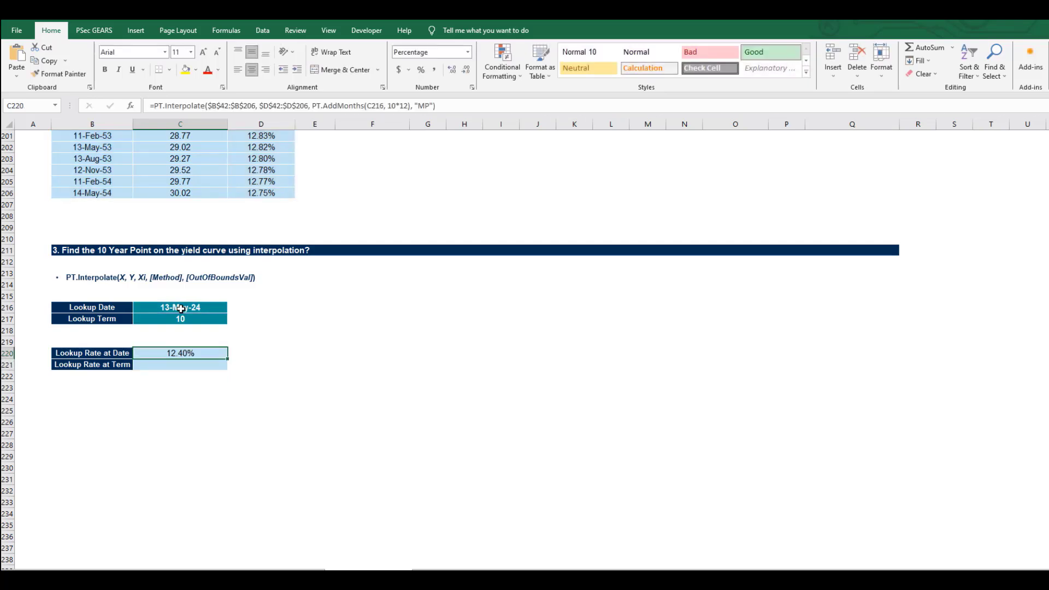
- Copy the full formula text from C220 into the Lookup Rate at Term cell C221
left_click_drag(437, 106, 149, 105)
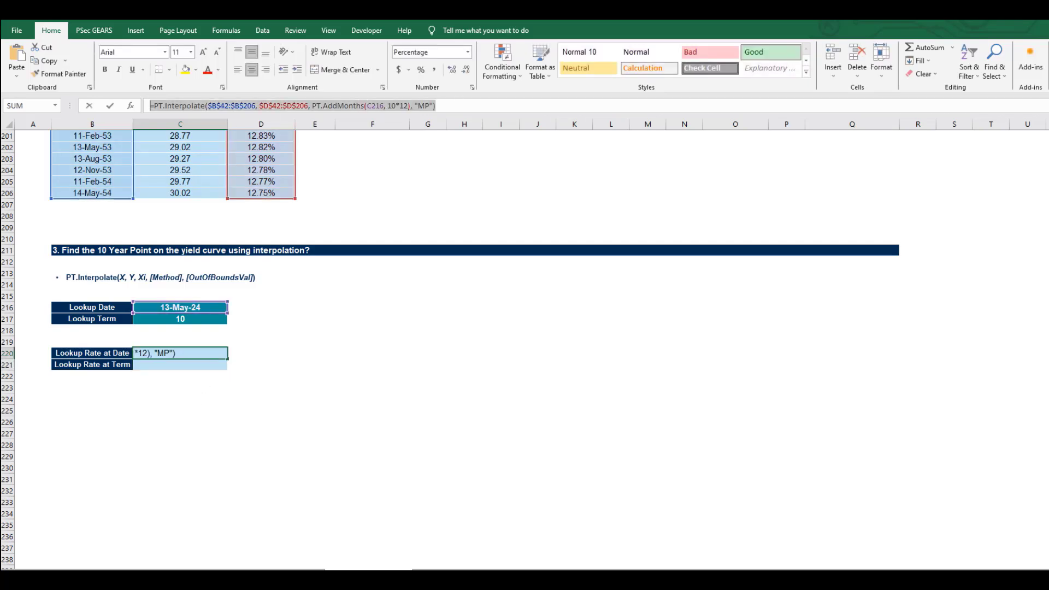
key("ctrl+c")
key("Escape")
left_click(164, 363)
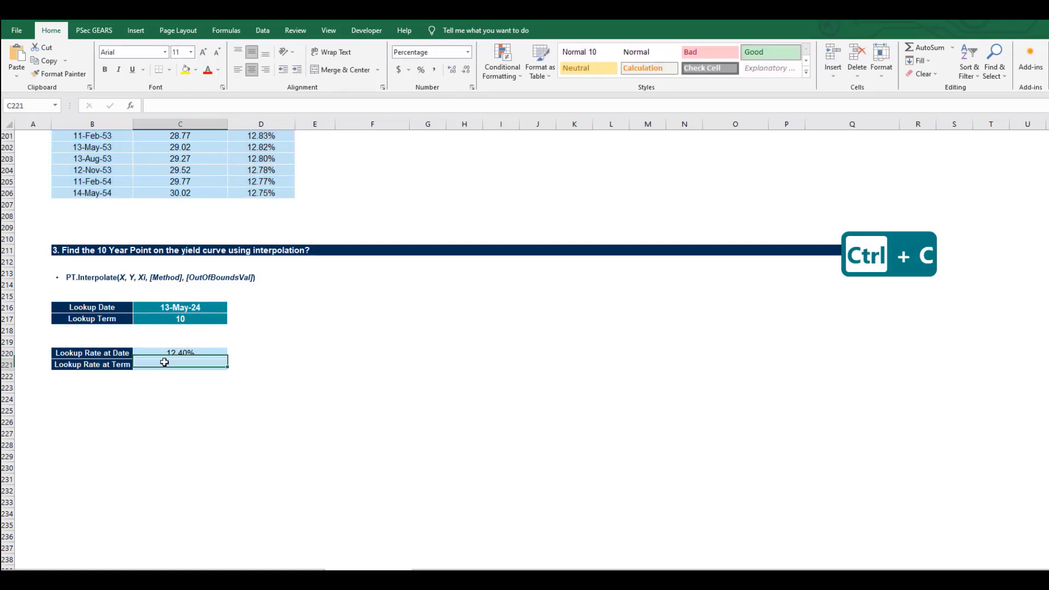
left_click(262, 100)
key("ctrl+v")
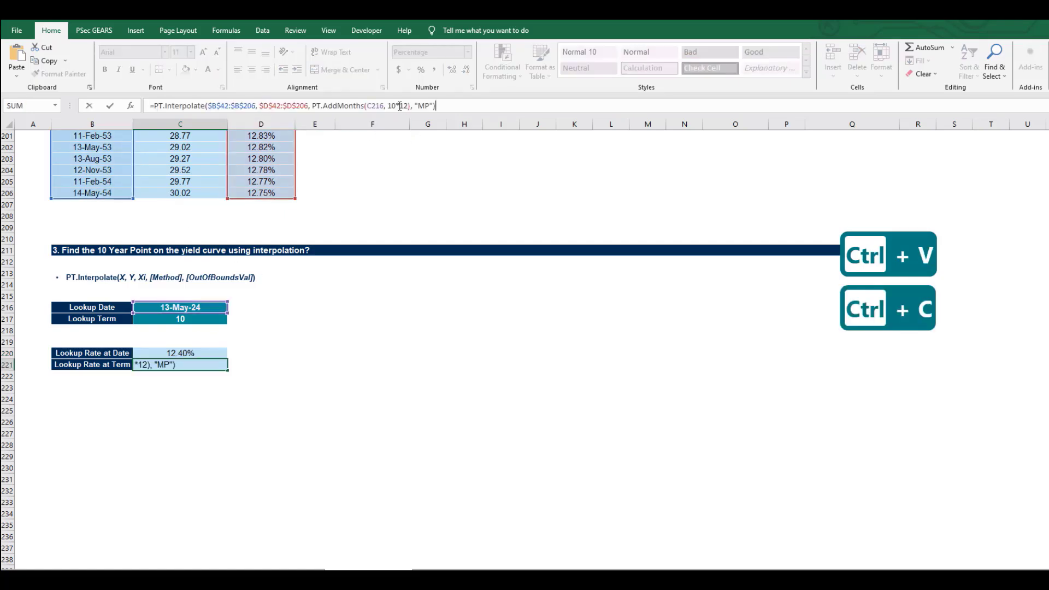
- Replace the PT.AddMonths expression in the C221 formula with a reference to the Lookup Term in C217
left_click_drag(410, 105, 312, 106)
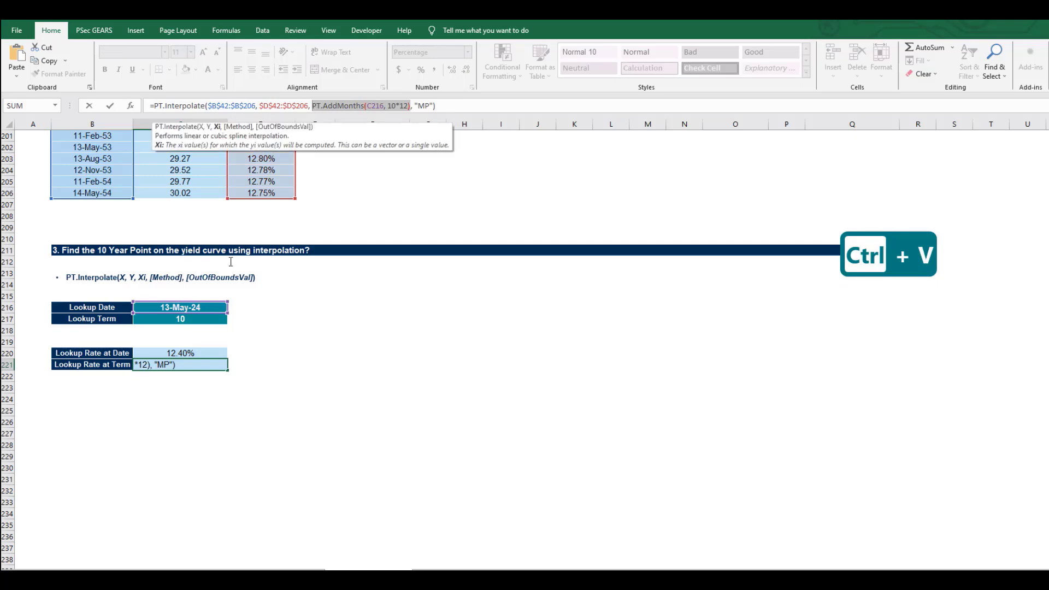
key("BackSpace")
left_click(187, 318)
key("Return")
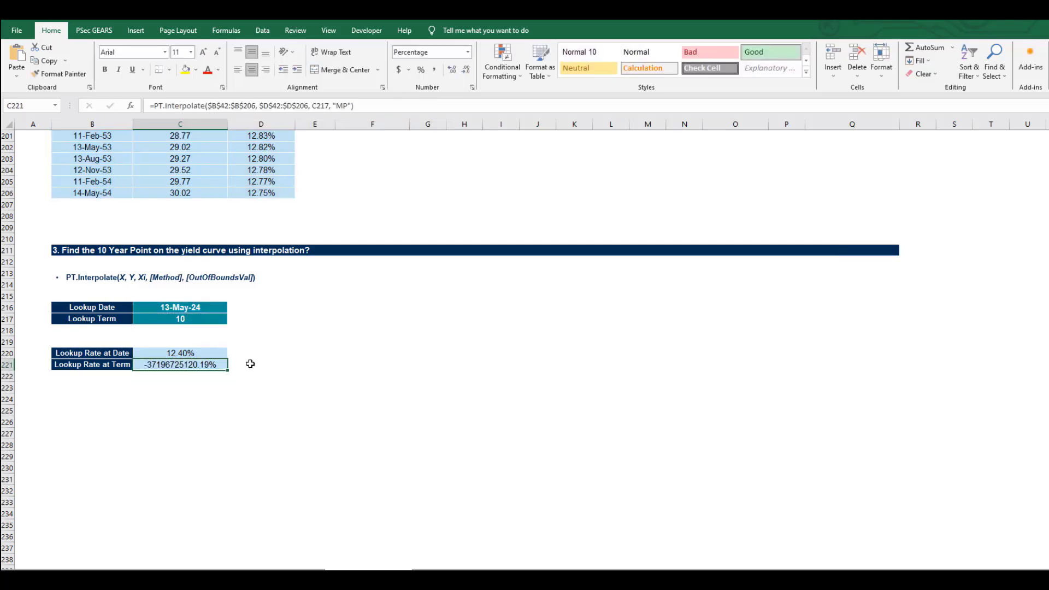
- Change the X argument of the C221 formula to the Terms range $C$42:$C$206
key("Up")
left_click(325, 106)
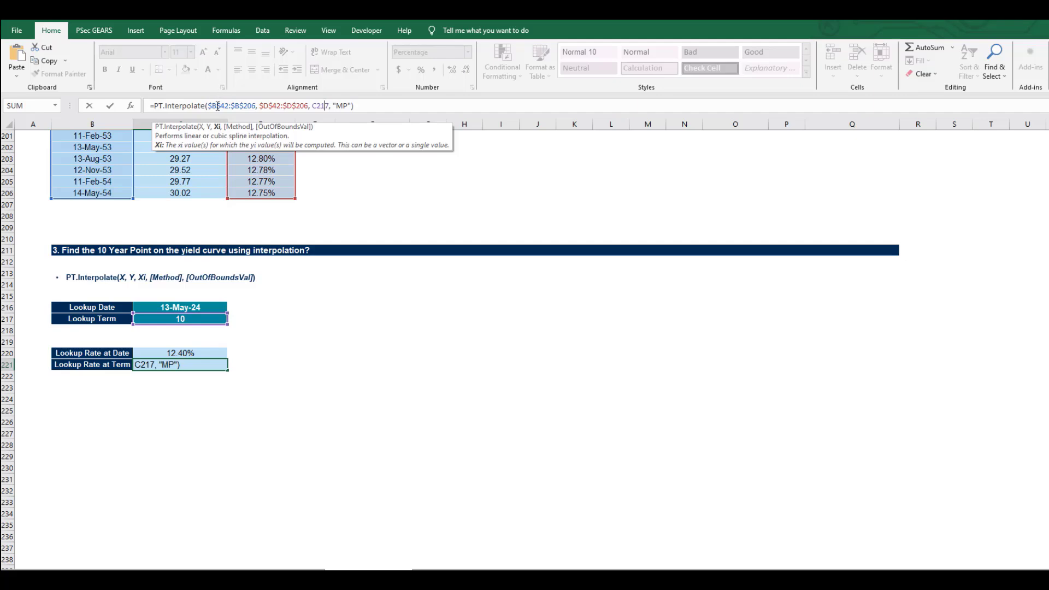
left_click(218, 105)
key("BackSpace")
type("C")
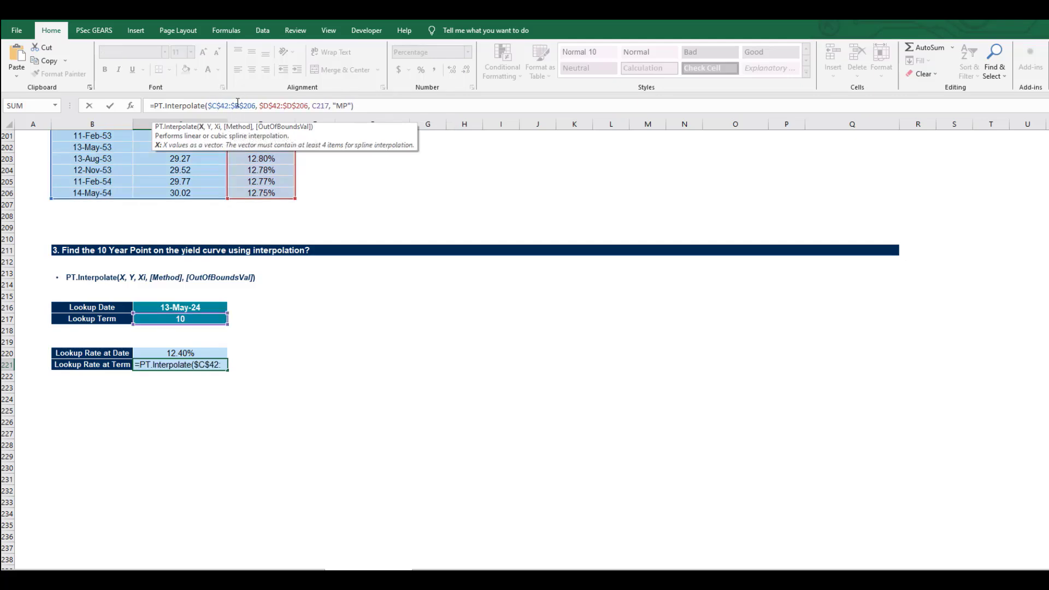
left_click(235, 106)
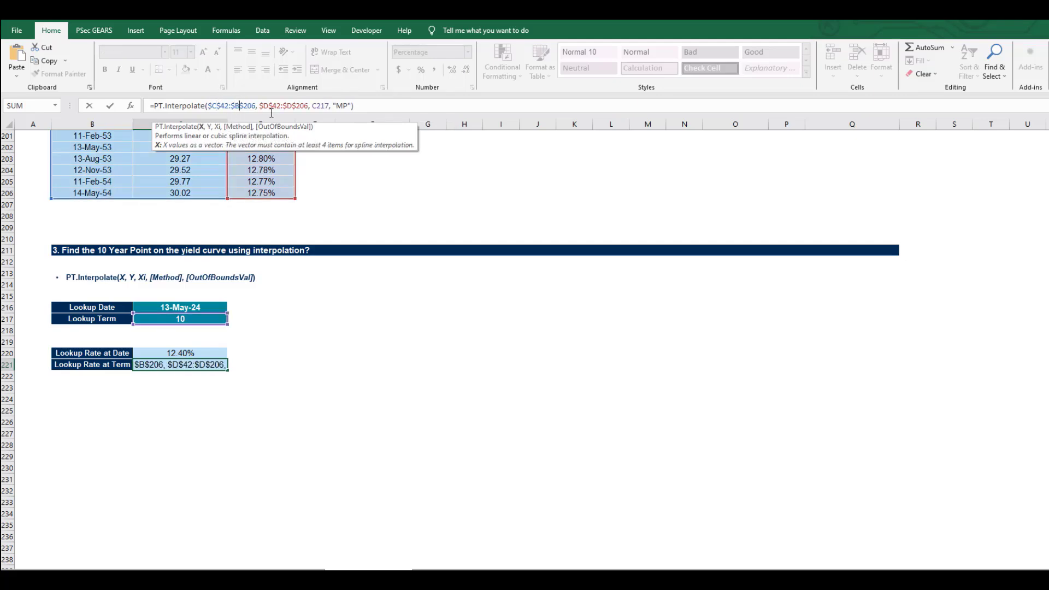
key("BackSpace")
type("C")
scroll(229, 189, "up", 6)
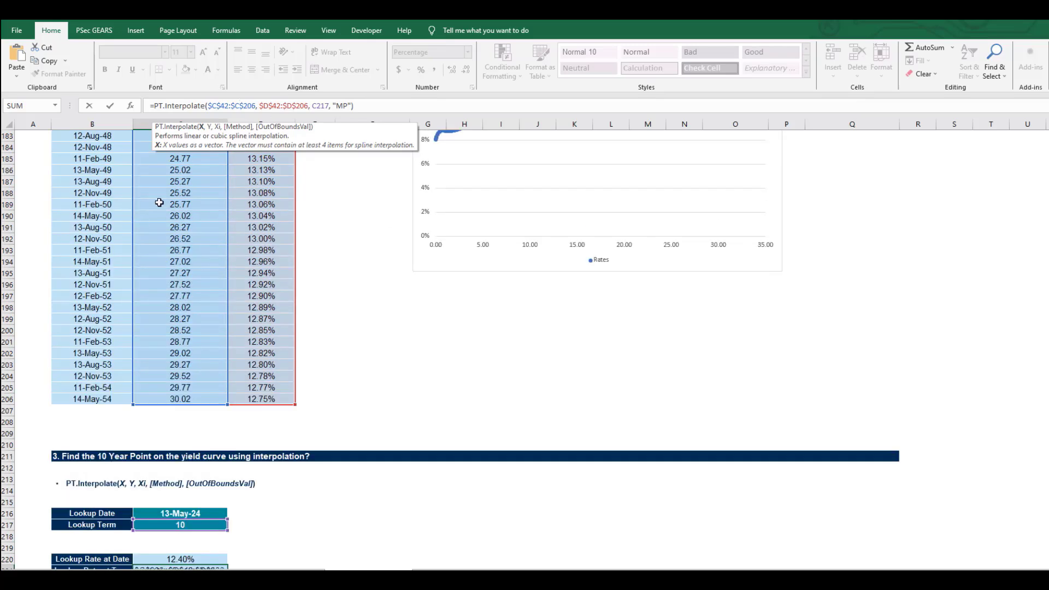
scroll(274, 388, "down", 7)
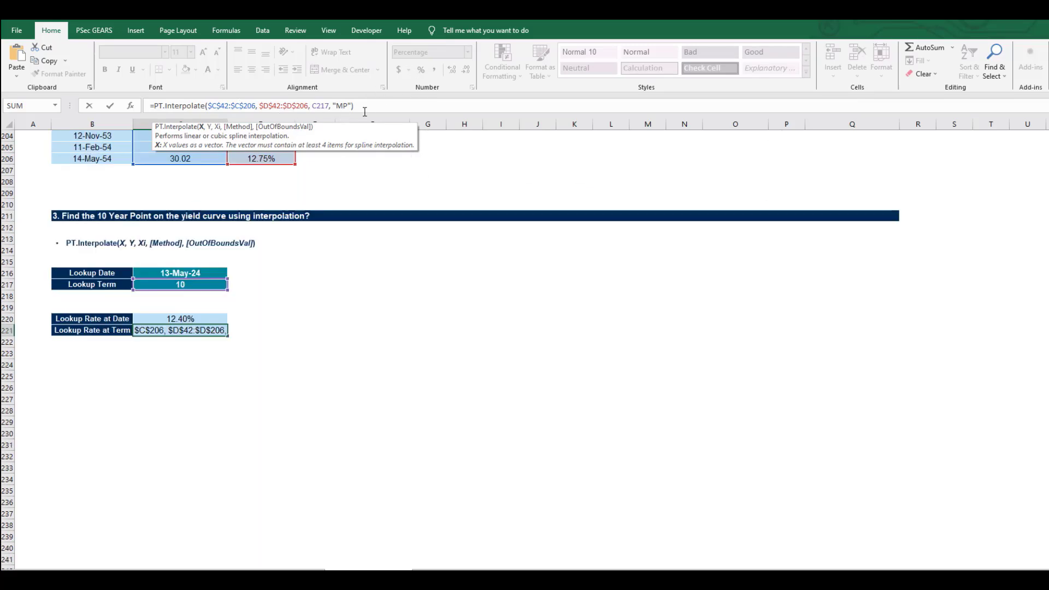
key("Return")
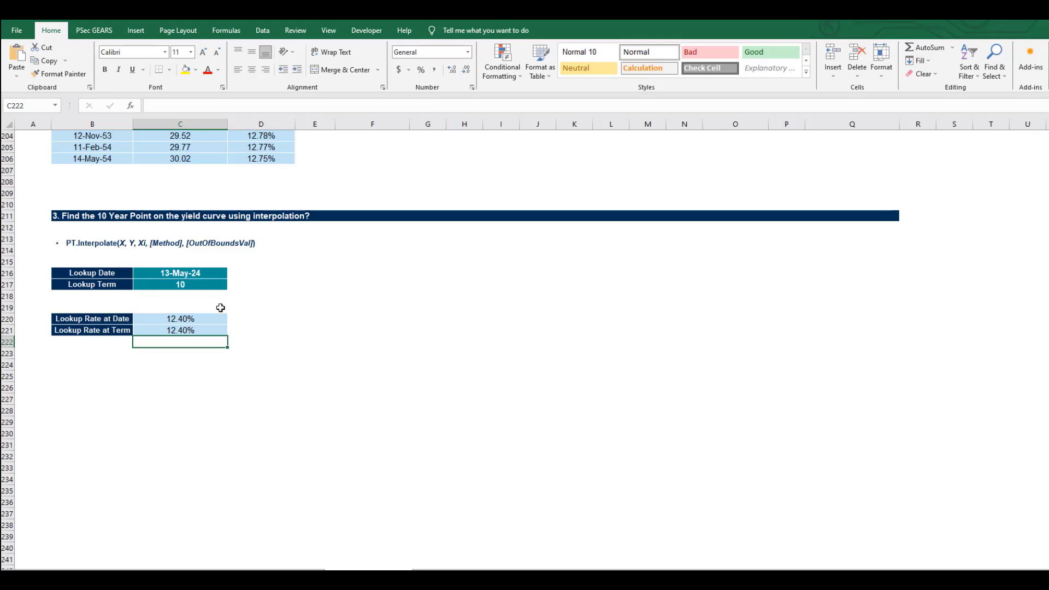
- Test whether the two lookup rates are equal with =C221=C220 in D221
left_click(251, 330)
type("=")
left_click(207, 328)
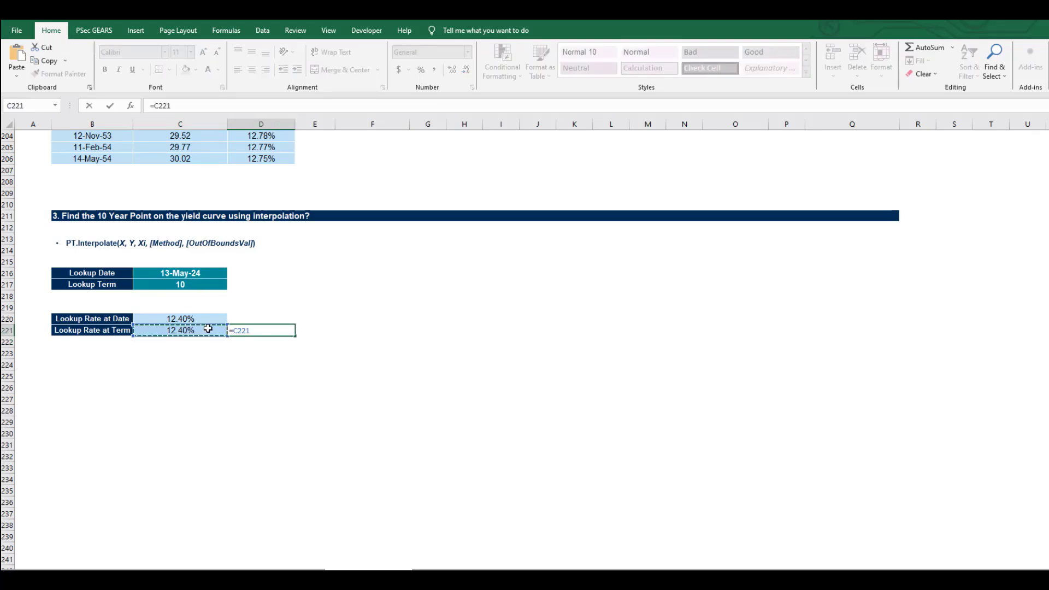
type("=")
left_click(185, 317)
key("Return")
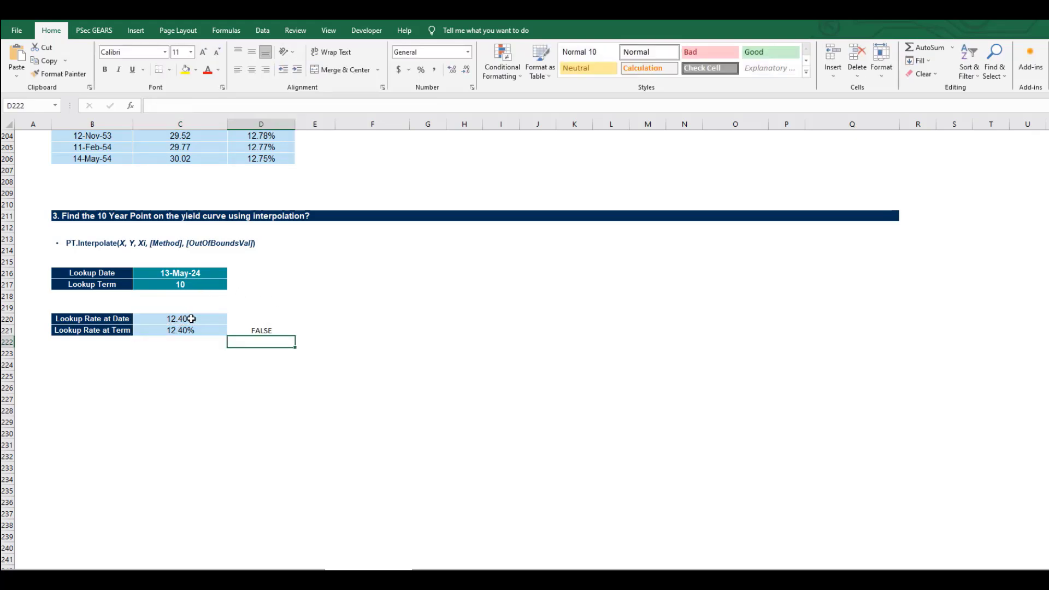
- Replace the equality test in D221 with the difference between the two rates, =C221-C220
left_click(251, 328)
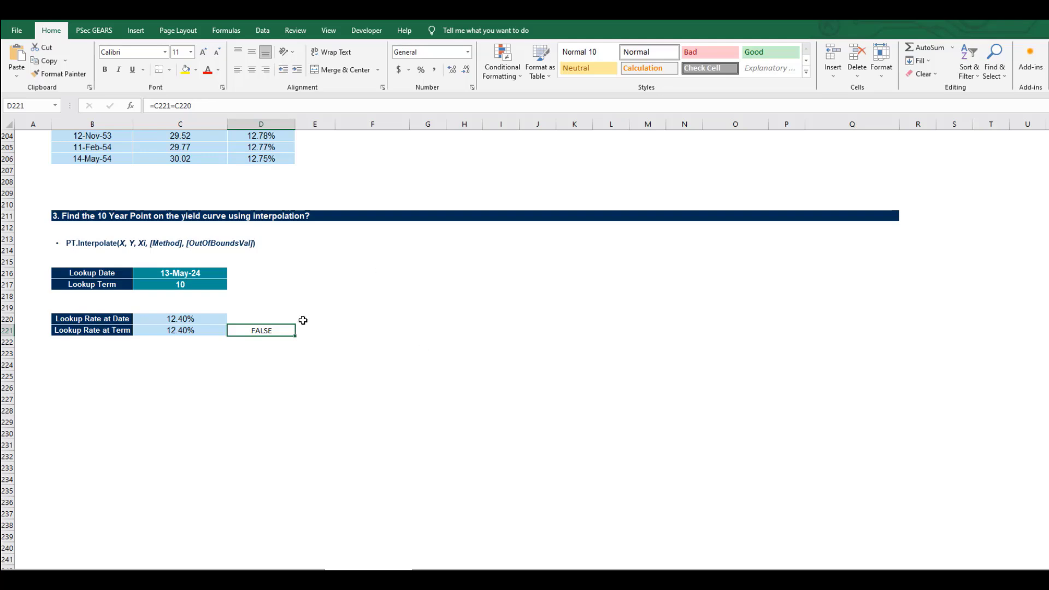
left_click_drag(202, 105, 149, 106)
type("=")
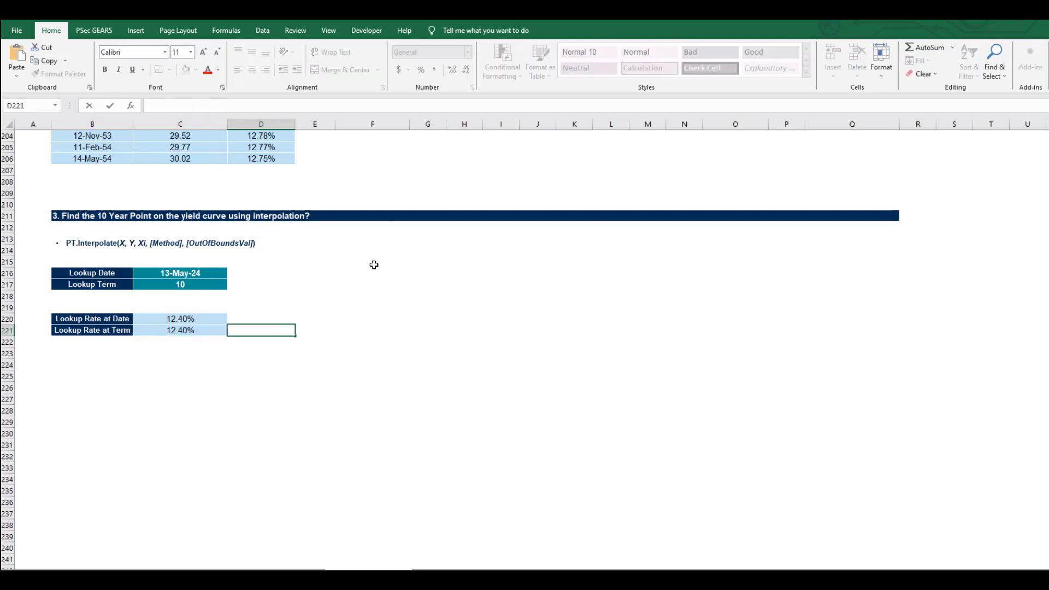
left_click(188, 327)
type("-")
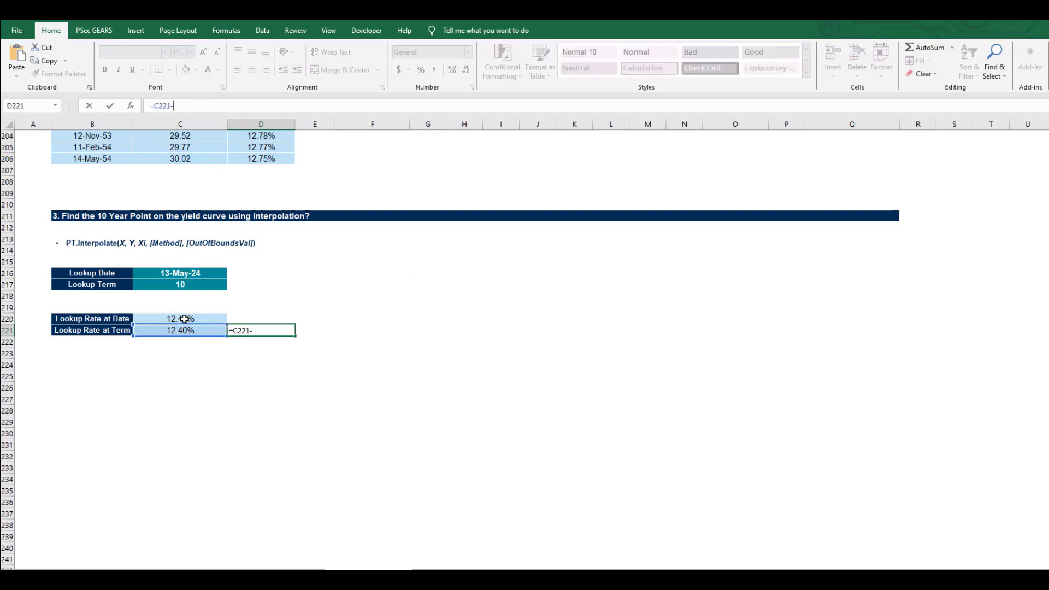
left_click(183, 319)
key("Return")
key("Up")
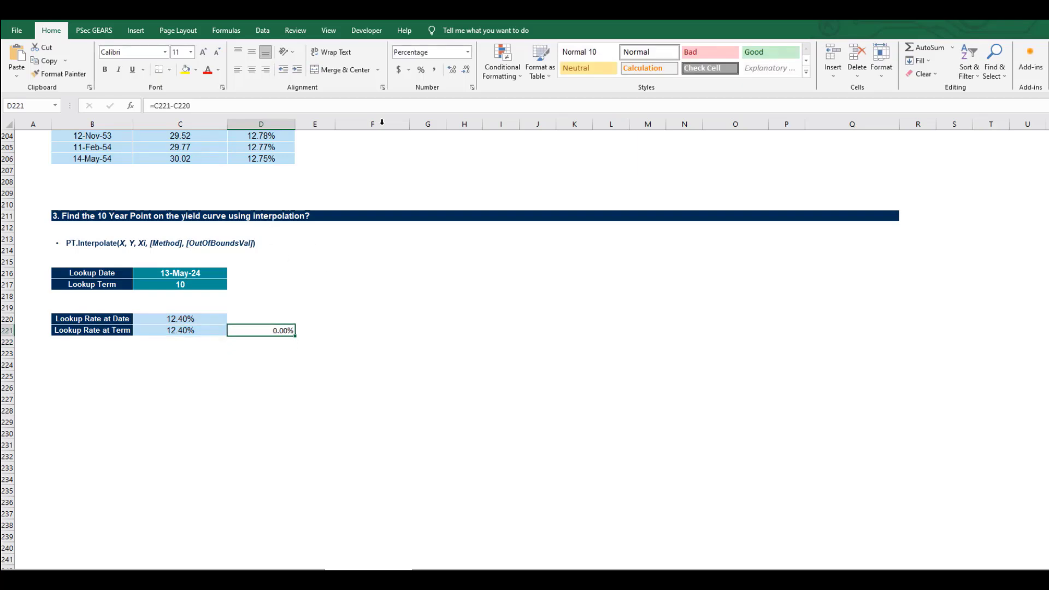
- Show three more decimal places for the difference in D221 and clear the check from the cell
left_click(452, 70)
left_click(452, 70)
left_click(452, 70)
key("Delete")
- Return to section 1 at the start of the sheet and examine its Lookup Rate at Term
scroll(279, 327, "up", 20)
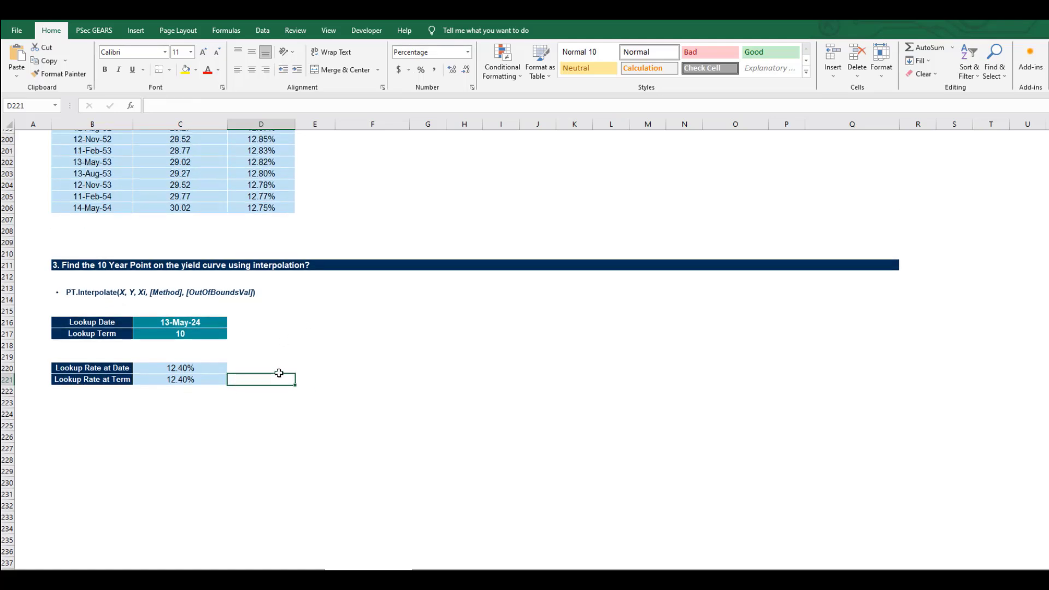
scroll(278, 373, "up", 7)
scroll(279, 373, "down", 8)
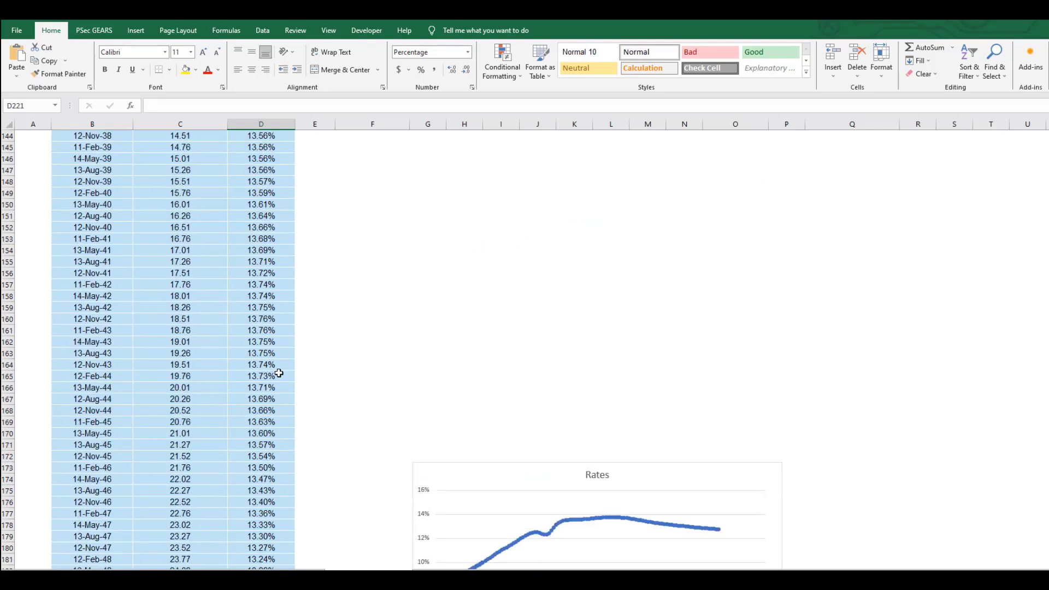
scroll(278, 373, "up", 20)
scroll(278, 373, "up", 19)
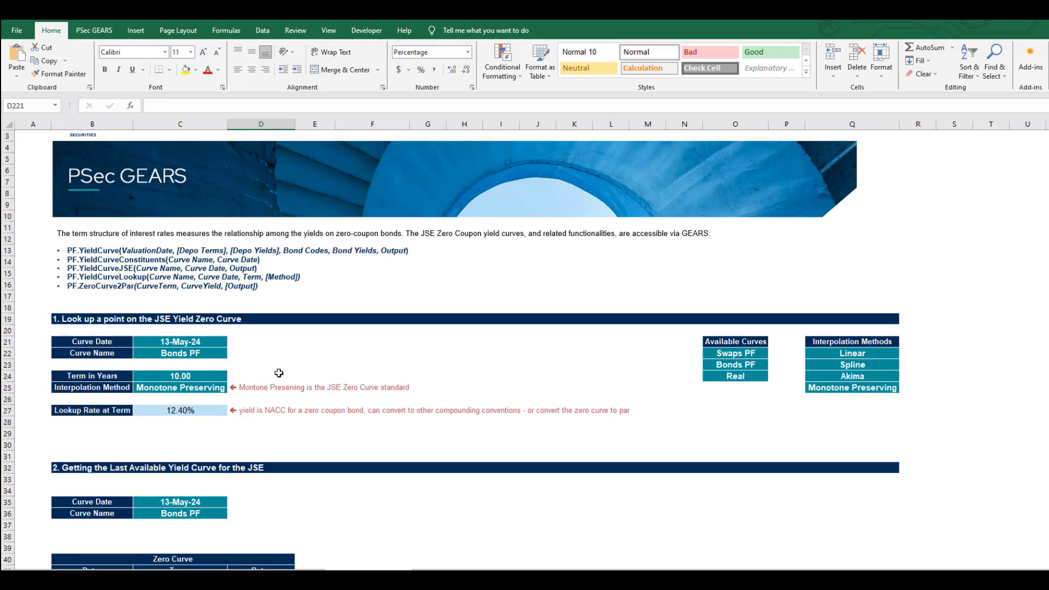